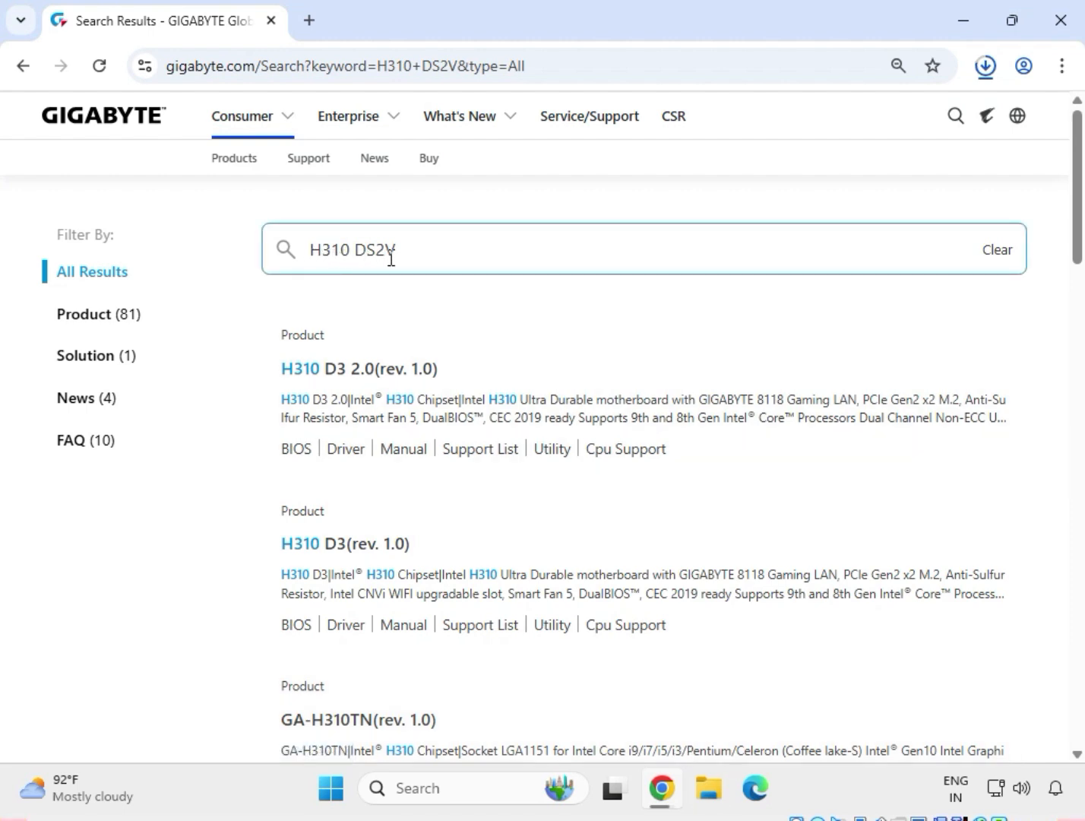
Open the support page of the H310M DS2V (rev. 1.0) motherboard from the search results
{"action": "scroll", "coordinate": [418, 487], "scroll_direction": "down", "scroll_amount": 4}
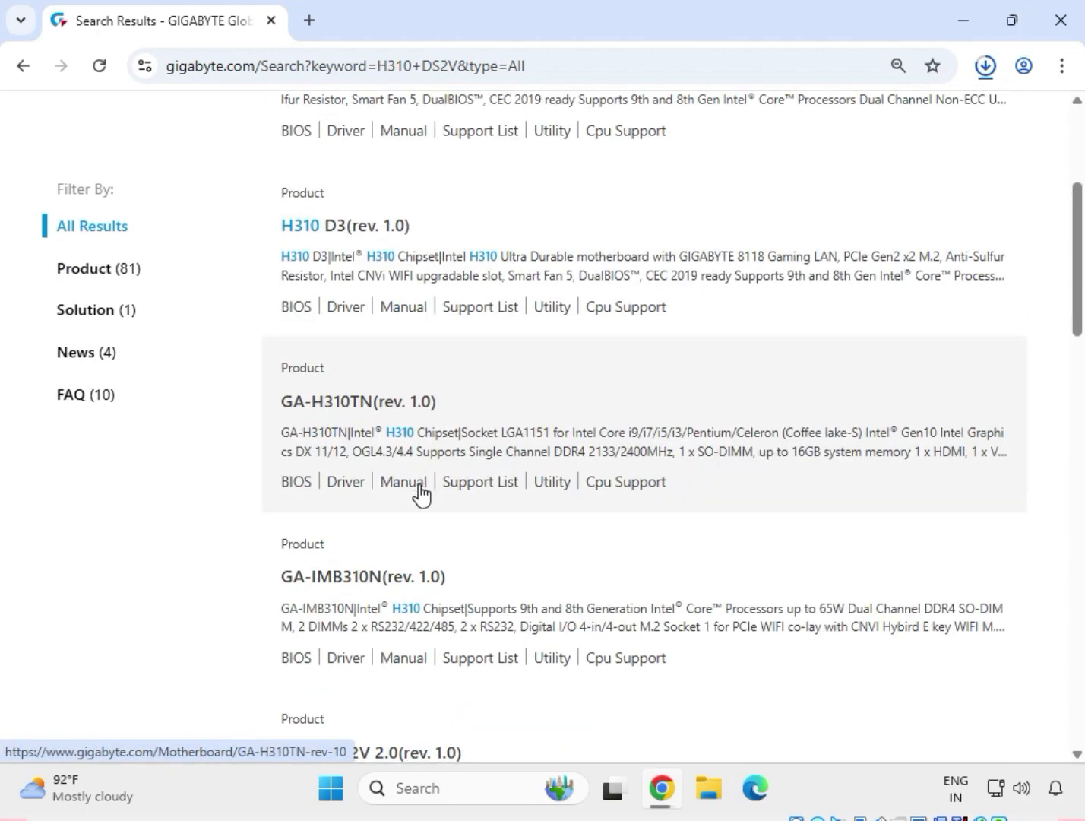
{"action": "scroll", "coordinate": [422, 494], "scroll_direction": "down", "scroll_amount": 8}
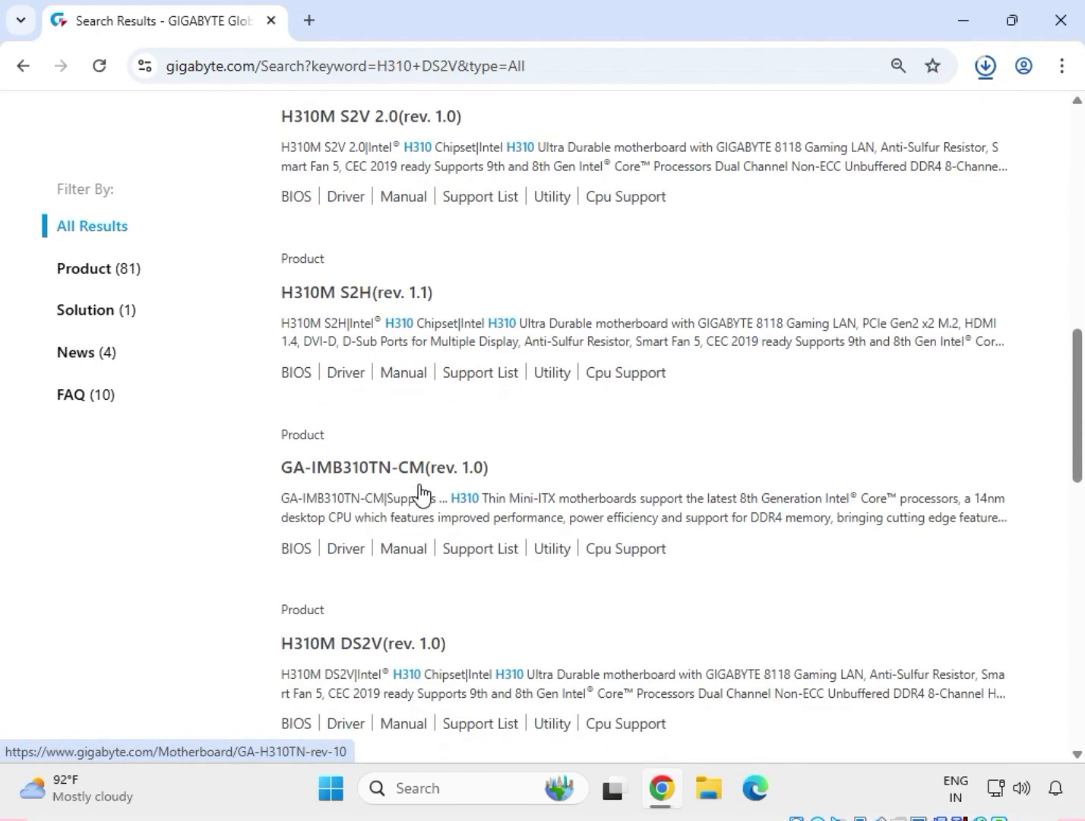
{"action": "scroll", "coordinate": [422, 494], "scroll_direction": "down", "scroll_amount": 4}
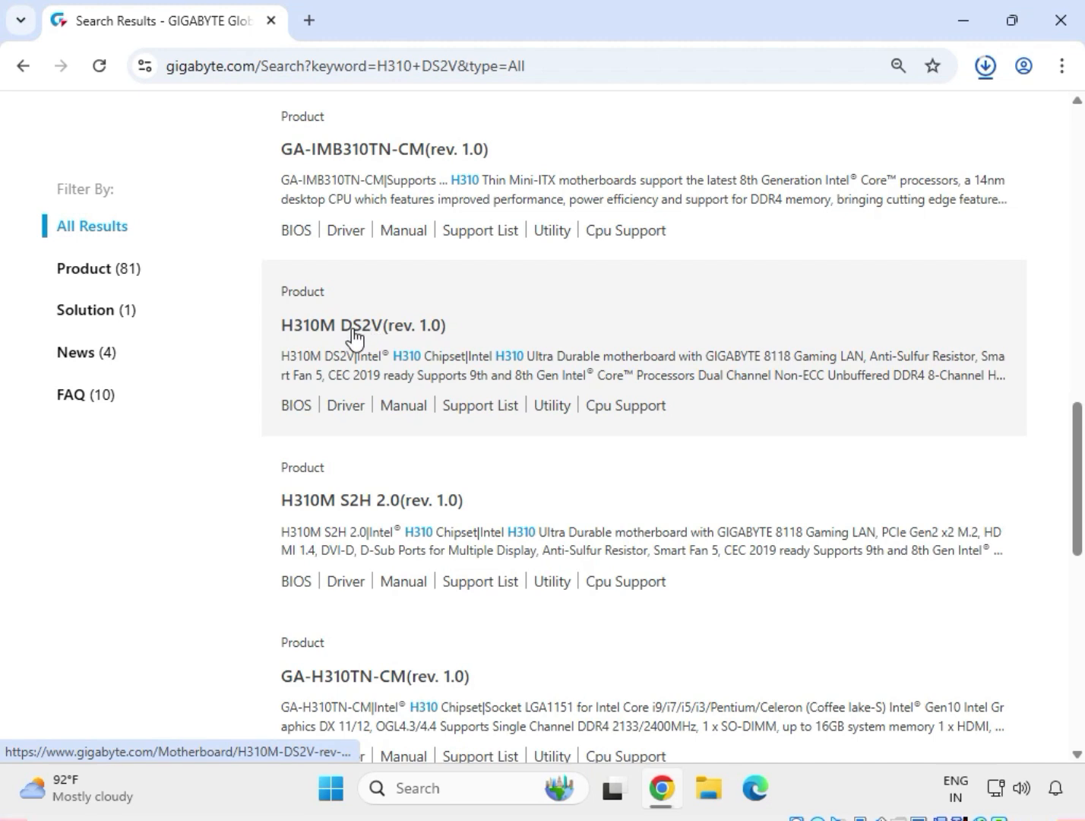
{"action": "left_click", "coordinate": [353, 327]}
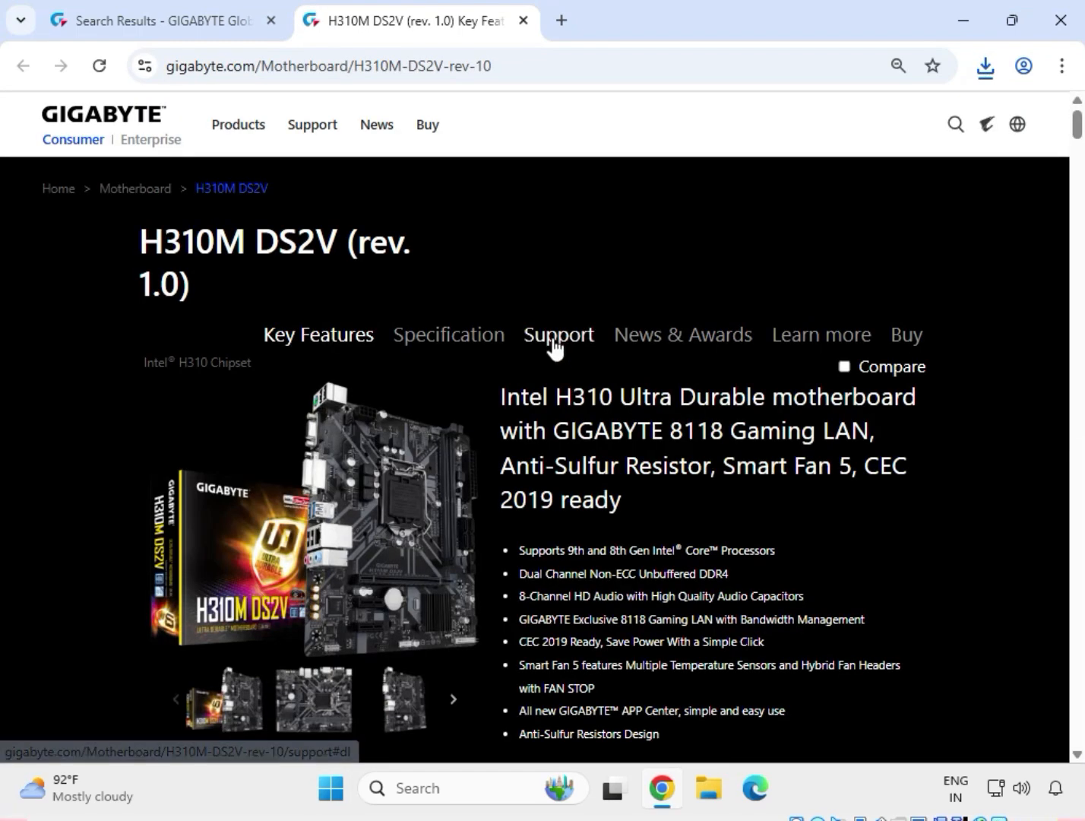
{"action": "left_click", "coordinate": [553, 338]}
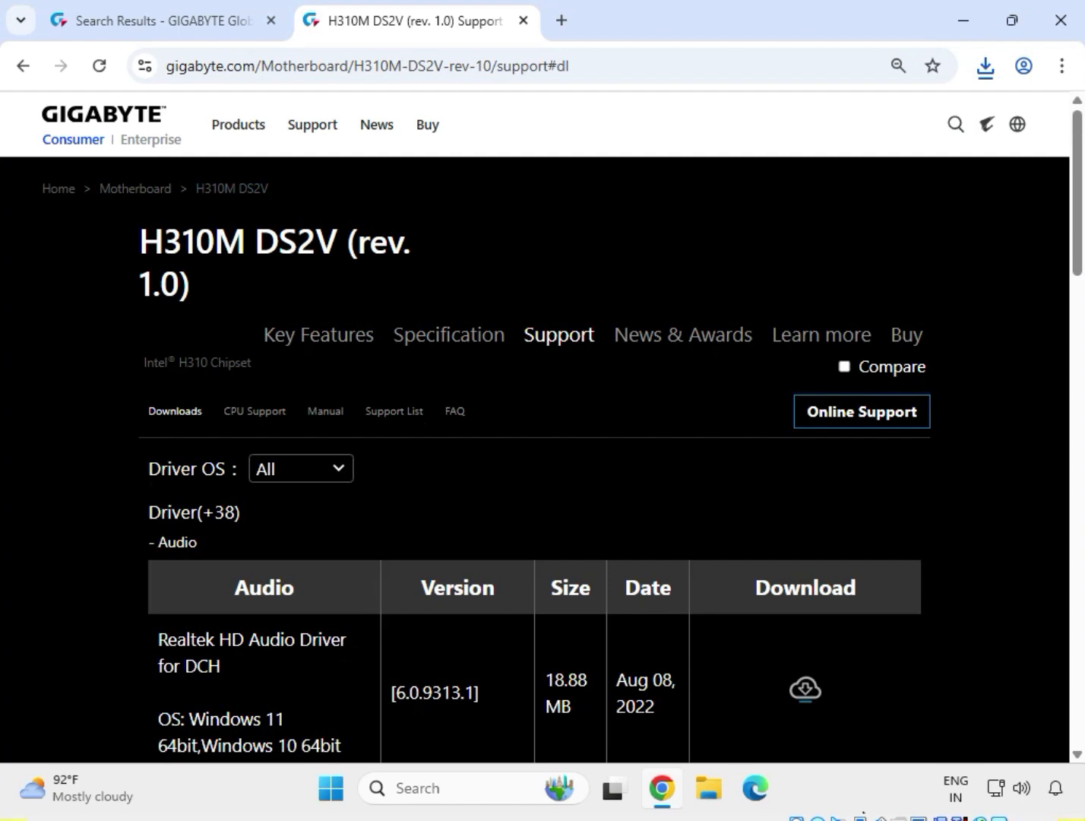
Filter the drivers to Windows 11 64bit and download the Realtek HD Audio Driver version 6.0.9225.1
{"action": "left_click", "coordinate": [281, 472]}
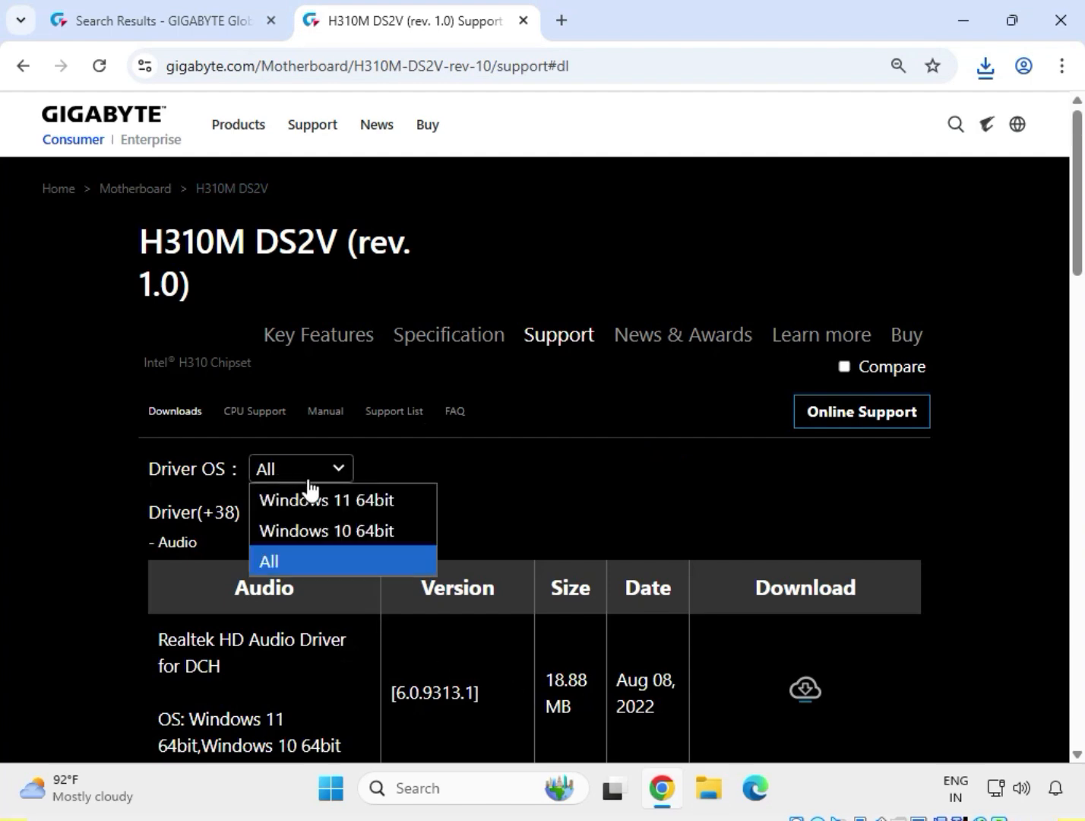
{"action": "left_click", "coordinate": [382, 506]}
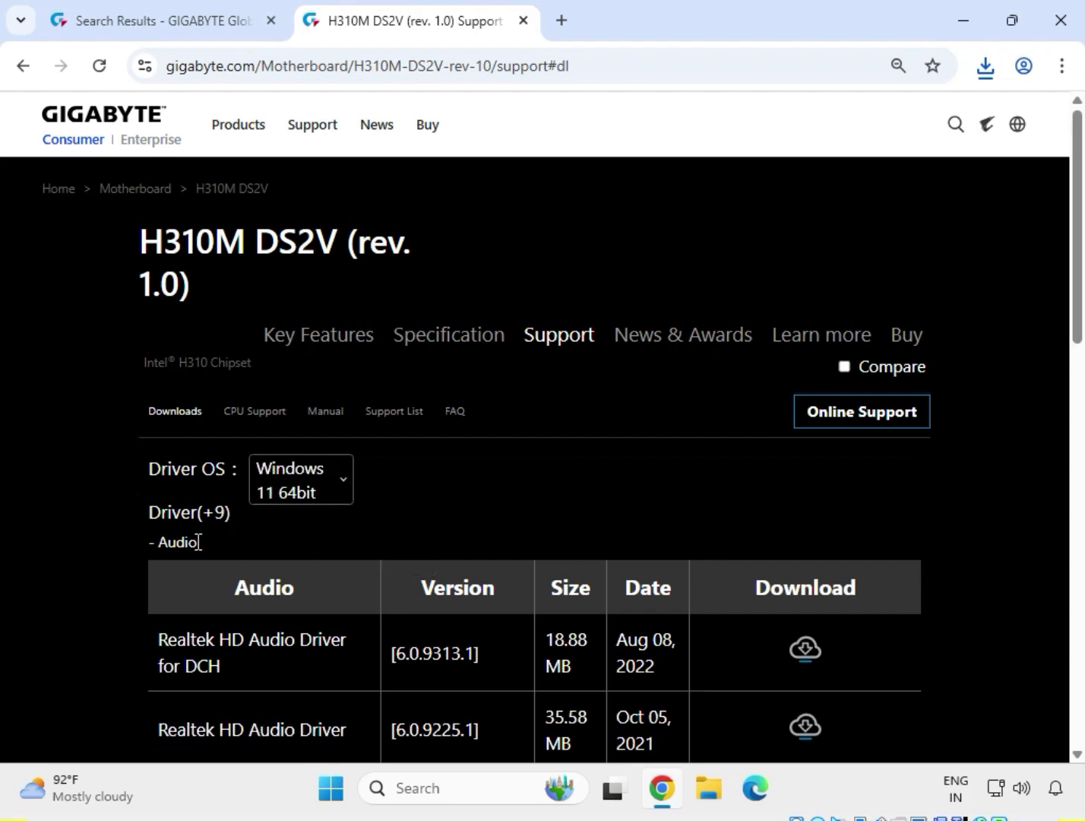
{"action": "left_click_drag", "start_coordinate": [198, 541], "coordinate": [165, 546]}
{"action": "scroll", "coordinate": [162, 545], "scroll_direction": "down", "scroll_amount": 1}
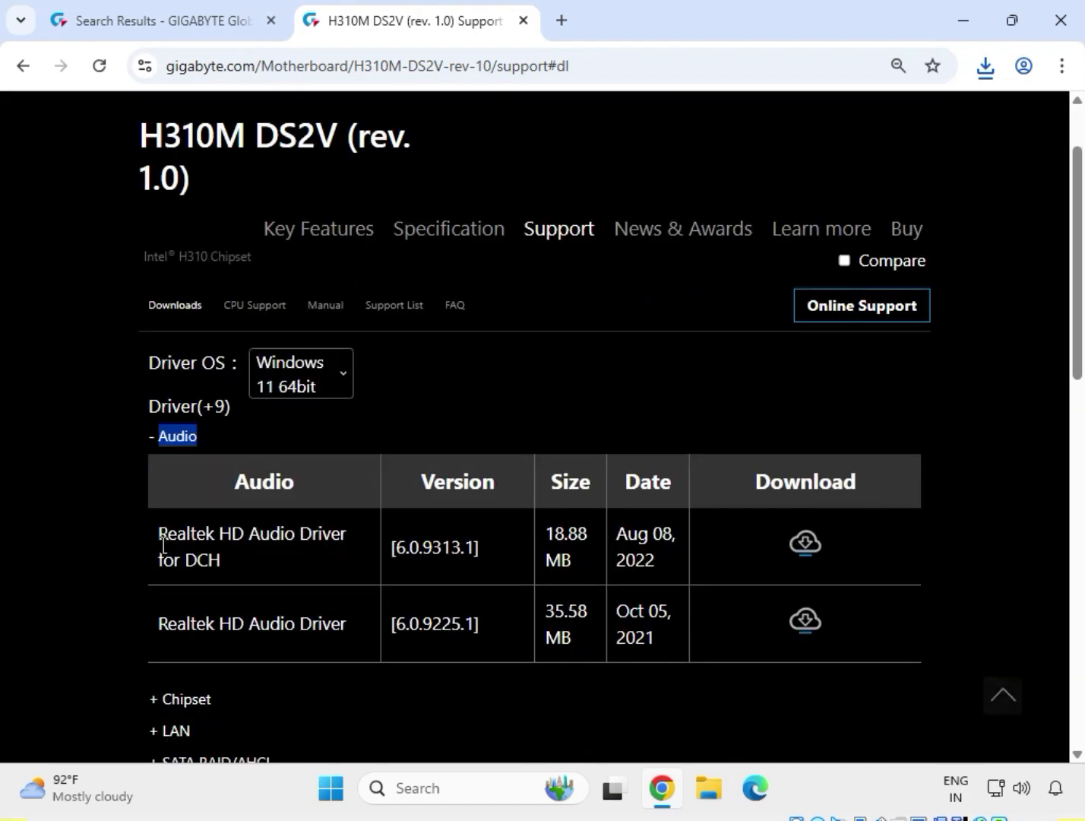
{"action": "left_click_drag", "start_coordinate": [165, 623], "coordinate": [346, 630]}
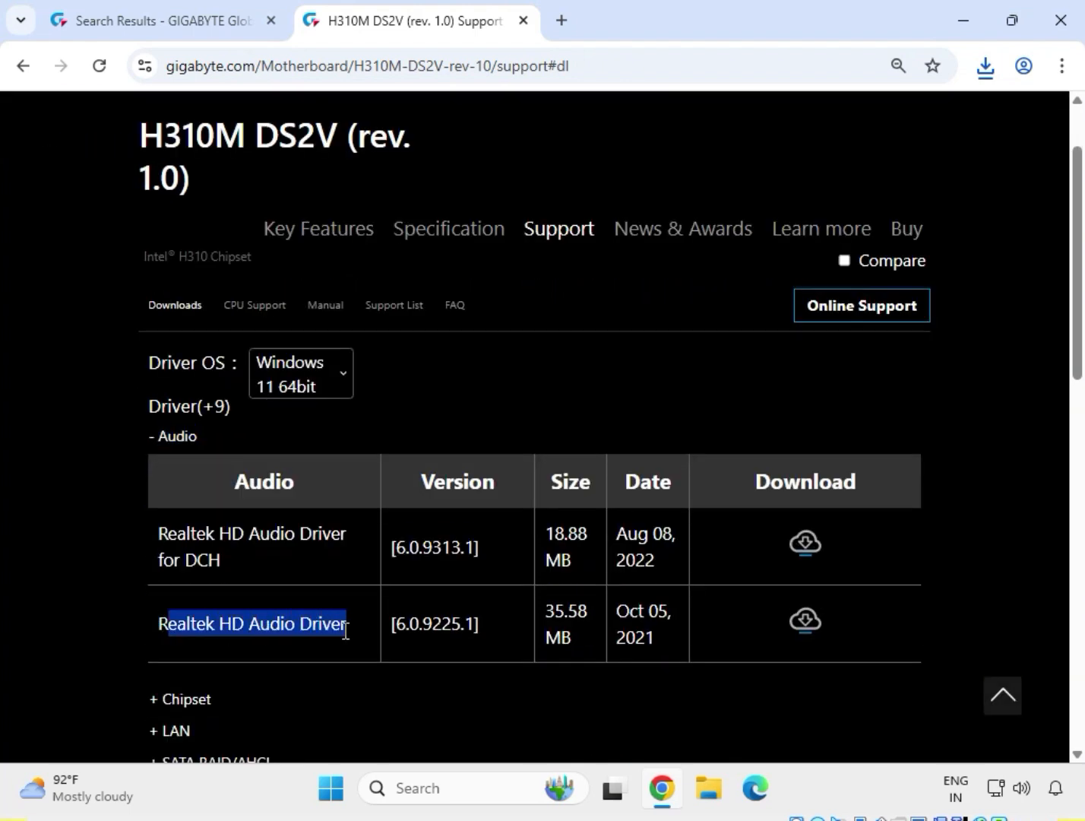
{"action": "left_click_drag", "start_coordinate": [218, 626], "coordinate": [437, 629]}
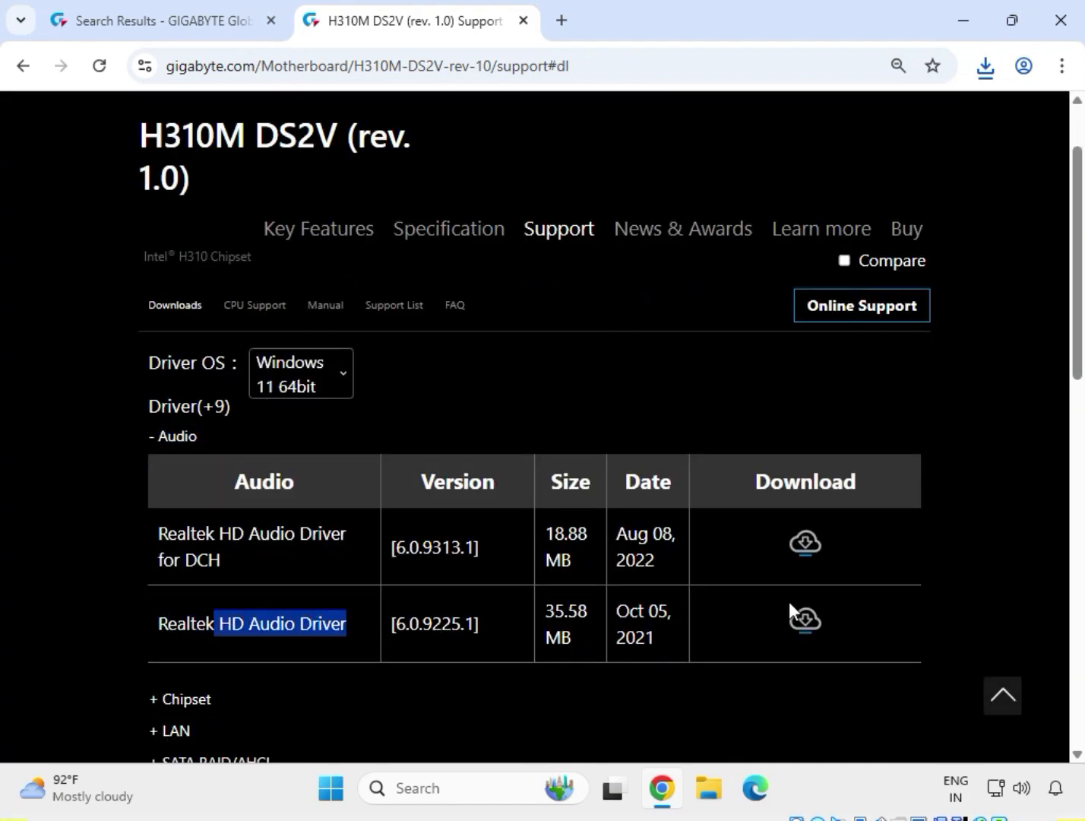
{"action": "left_click", "coordinate": [807, 624]}
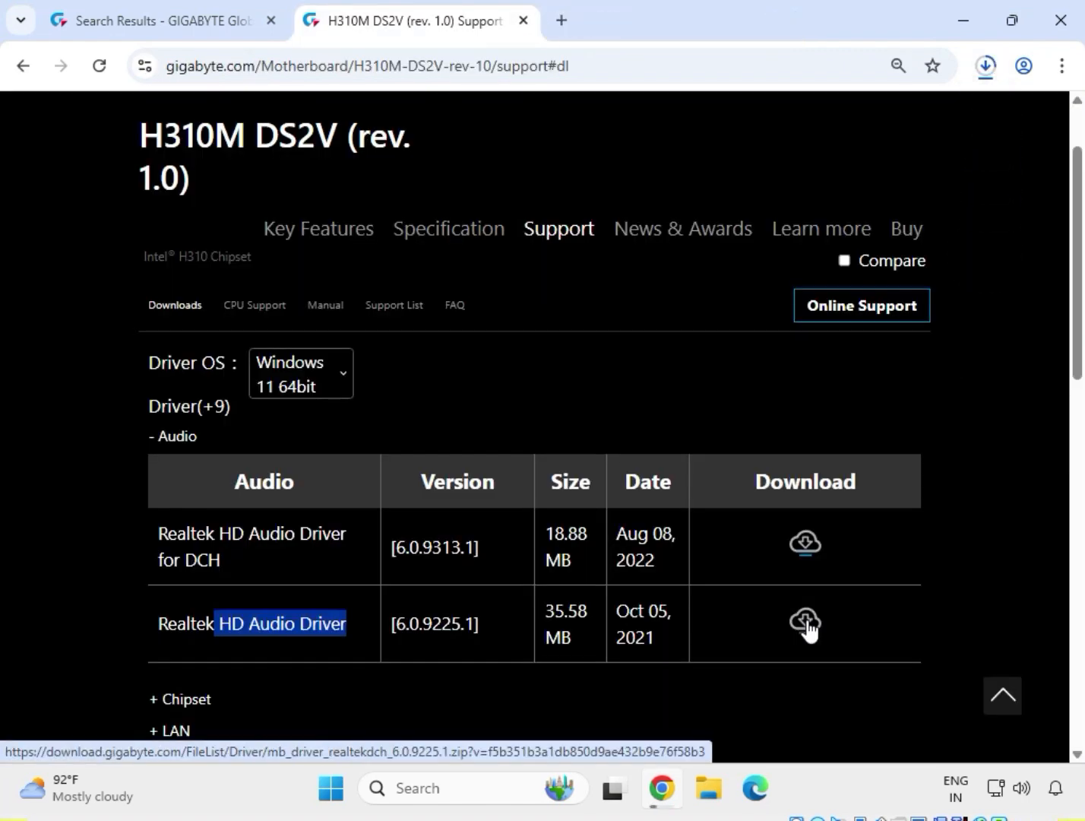
Expand the Chipset drivers and download Intel INF installation version 10.1.18836.8283
{"action": "scroll", "coordinate": [495, 567], "scroll_direction": "down", "scroll_amount": 3}
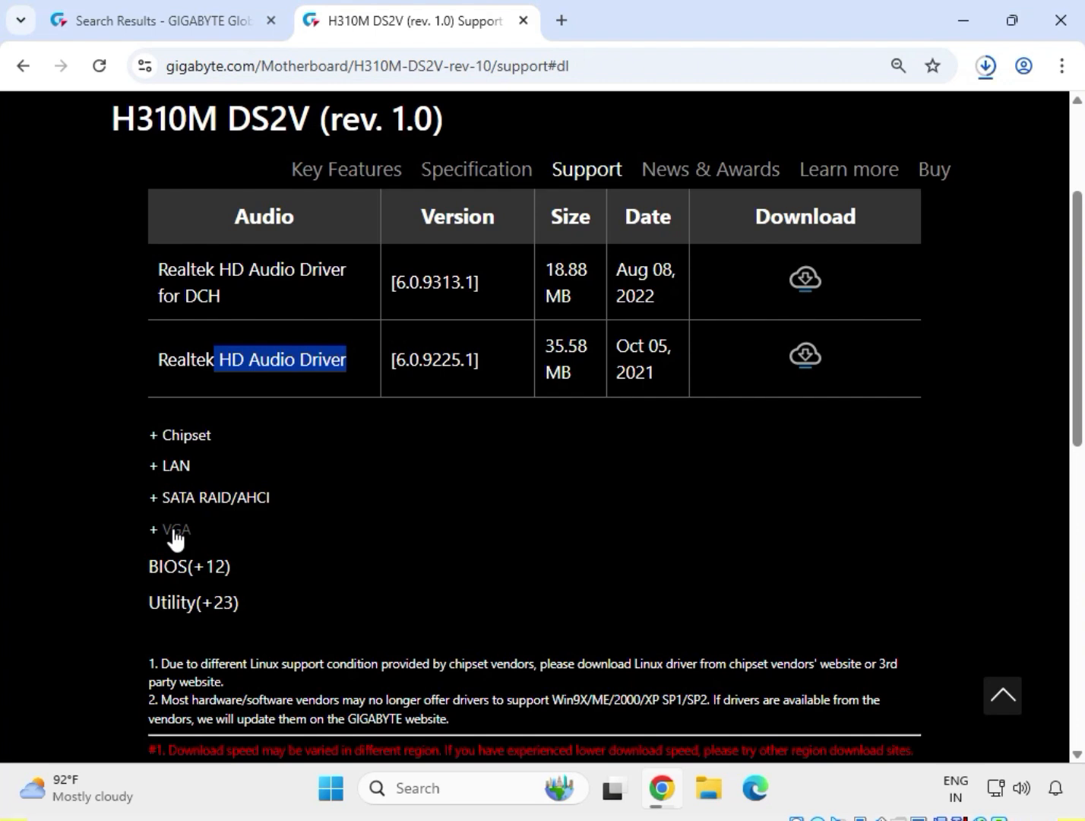
{"action": "left_click", "coordinate": [186, 446]}
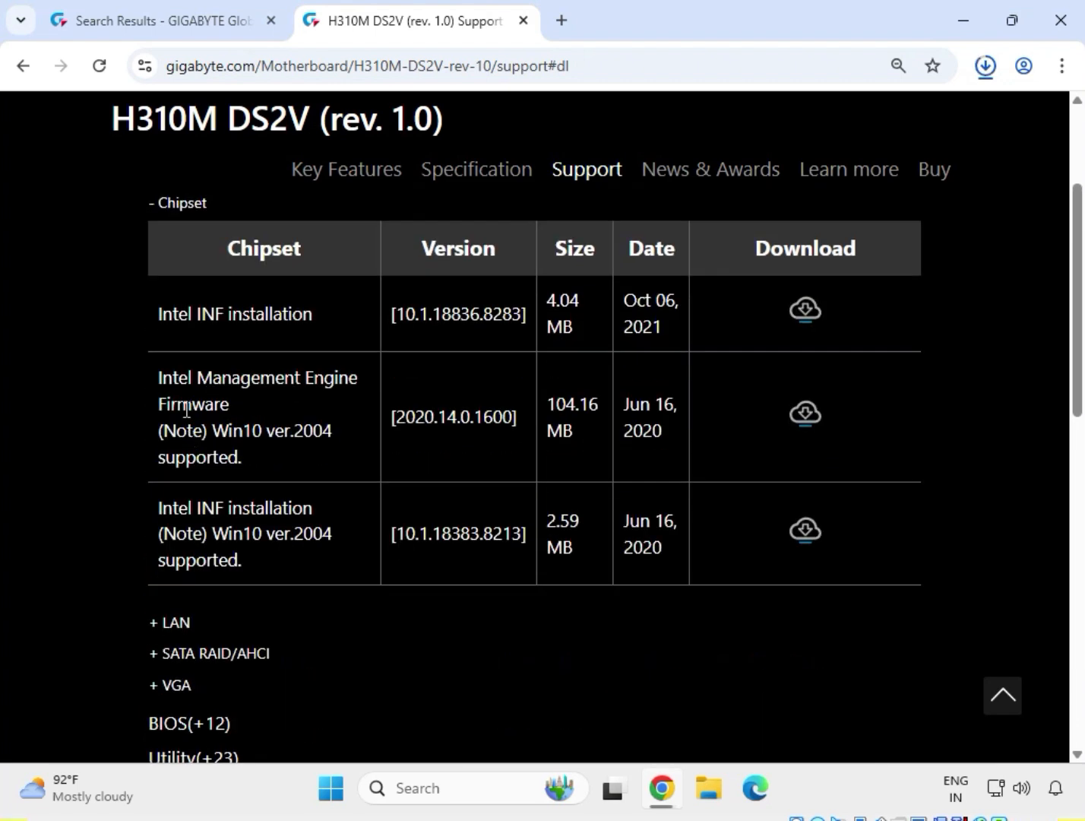
{"action": "left_click_drag", "start_coordinate": [155, 317], "coordinate": [351, 325]}
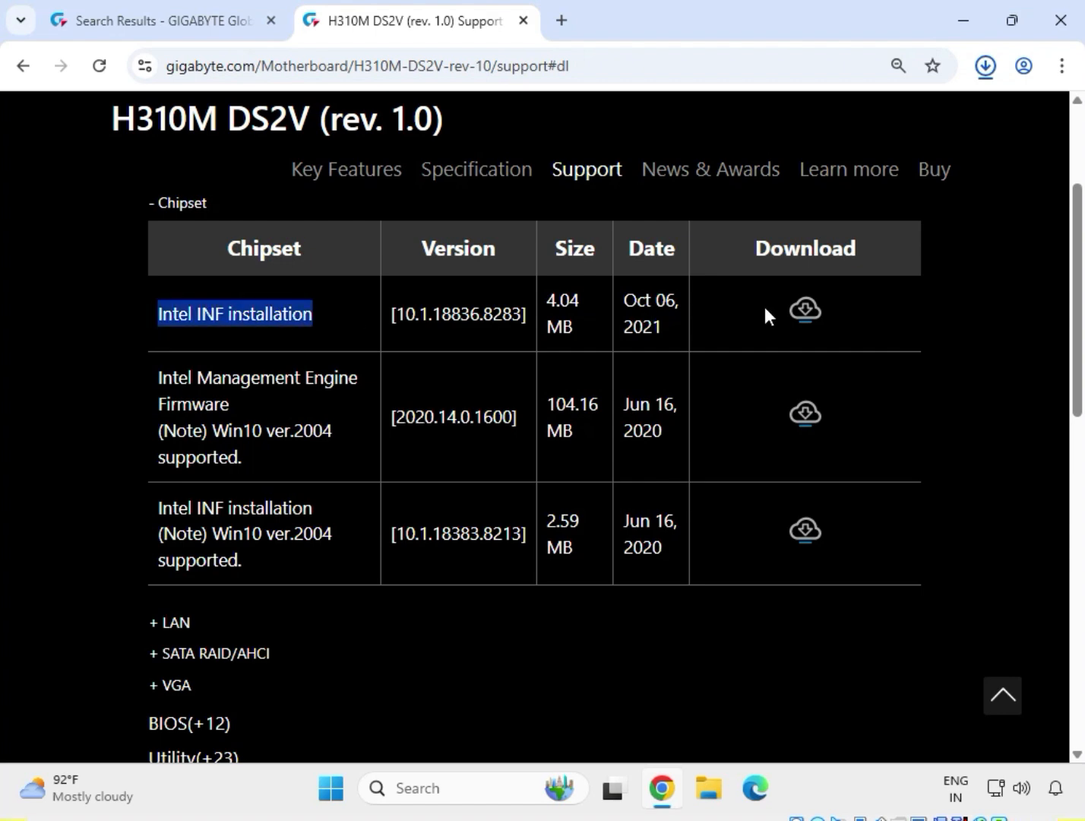
{"action": "left_click", "coordinate": [803, 300]}
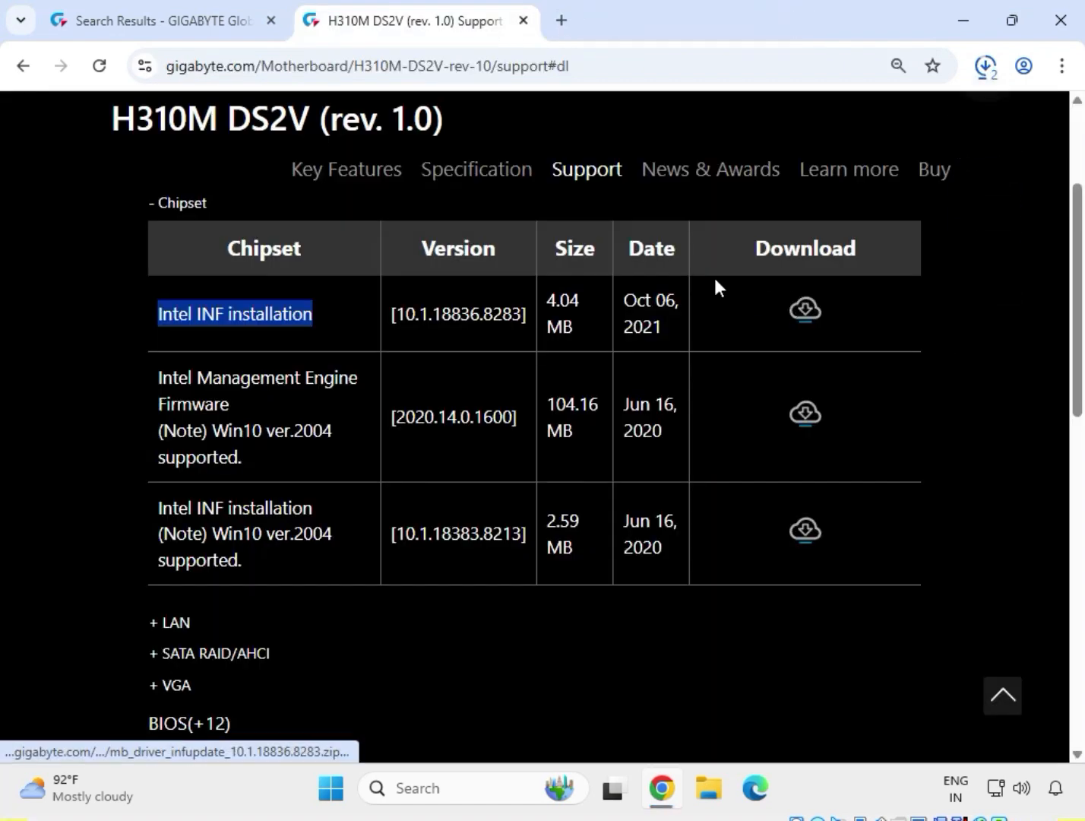
{"action": "left_click_drag", "start_coordinate": [208, 199], "coordinate": [156, 201]}
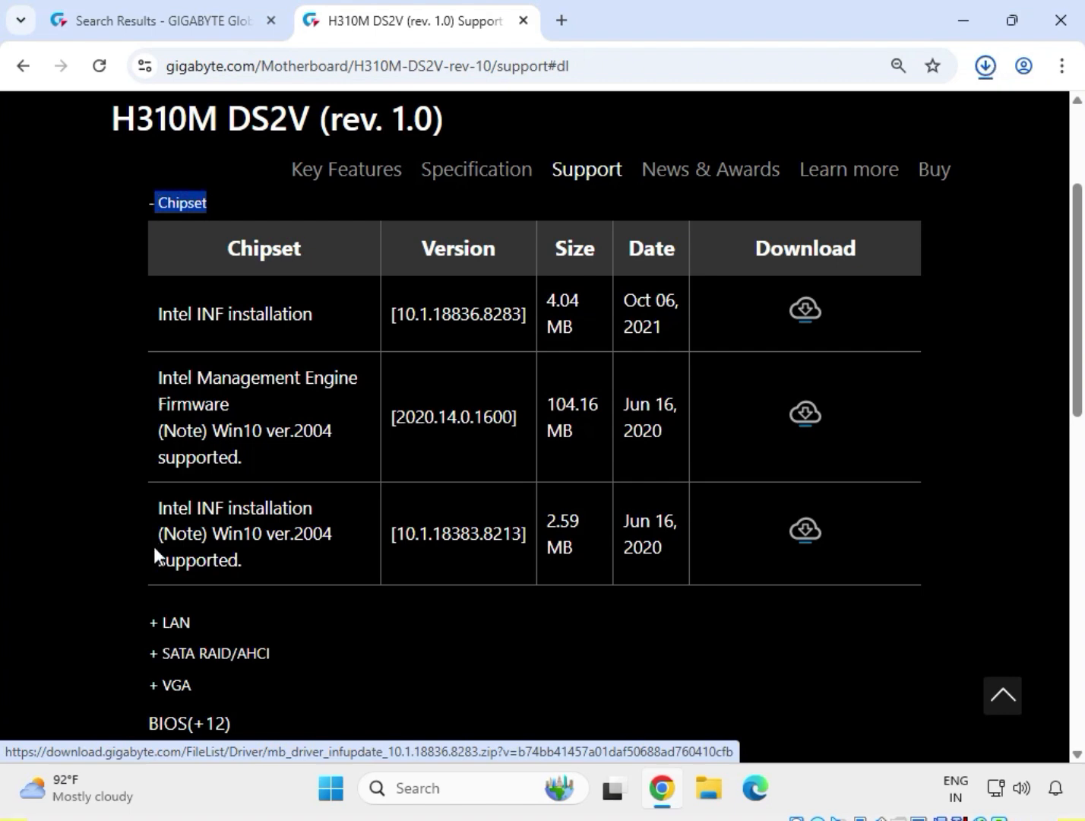
Expand the LAN drivers and download the Realtek LAN Driver version 11.16.1123.2023
{"action": "left_click_drag", "start_coordinate": [196, 620], "coordinate": [162, 628]}
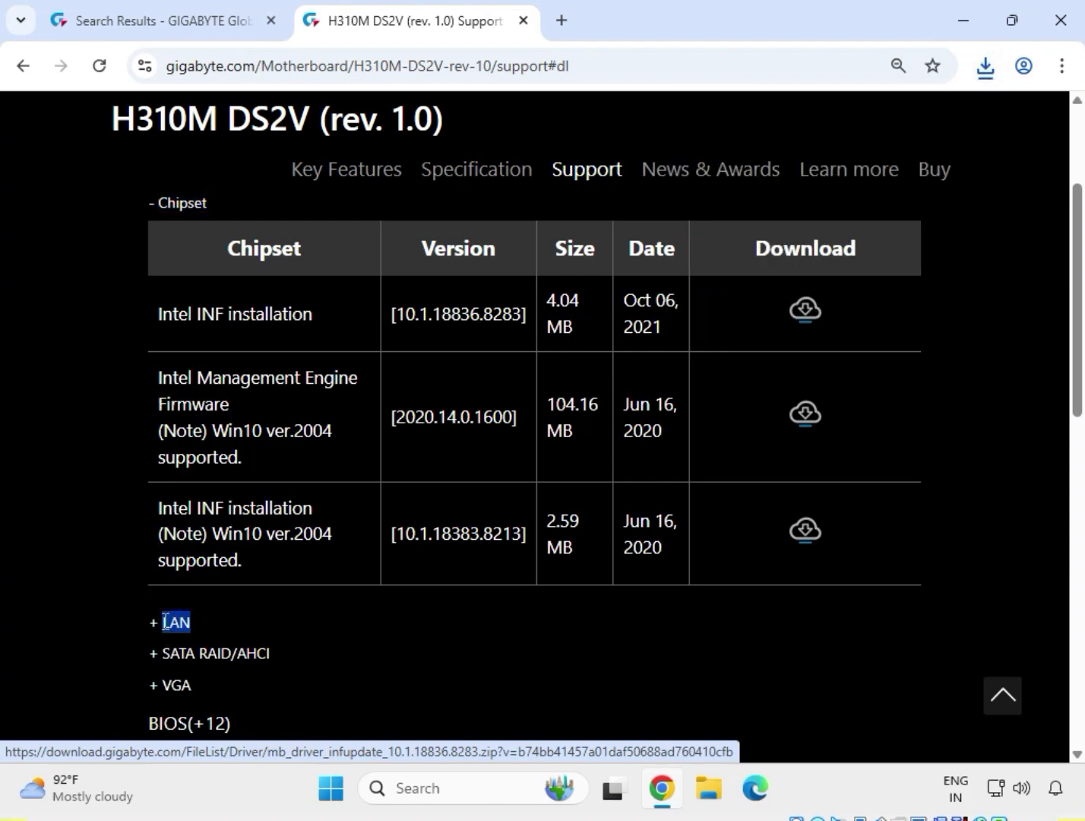
{"action": "left_click_drag", "start_coordinate": [157, 420], "coordinate": [253, 384]}
{"action": "left_click_drag", "start_coordinate": [137, 354], "coordinate": [304, 348]}
{"action": "left_click", "coordinate": [929, 349]}
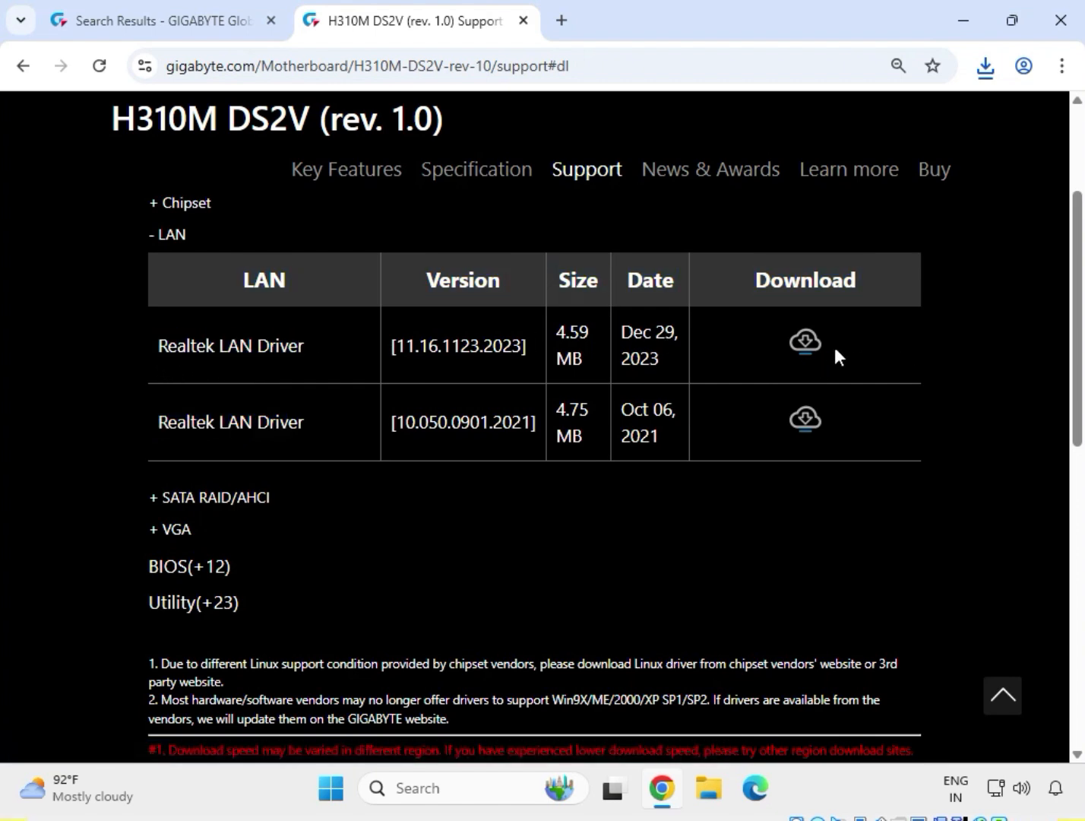
{"action": "left_click", "coordinate": [807, 347]}
Expand the VGA drivers and download the Intel Graphic Driver version 27.20.100.9805
{"action": "left_click", "coordinate": [156, 527]}
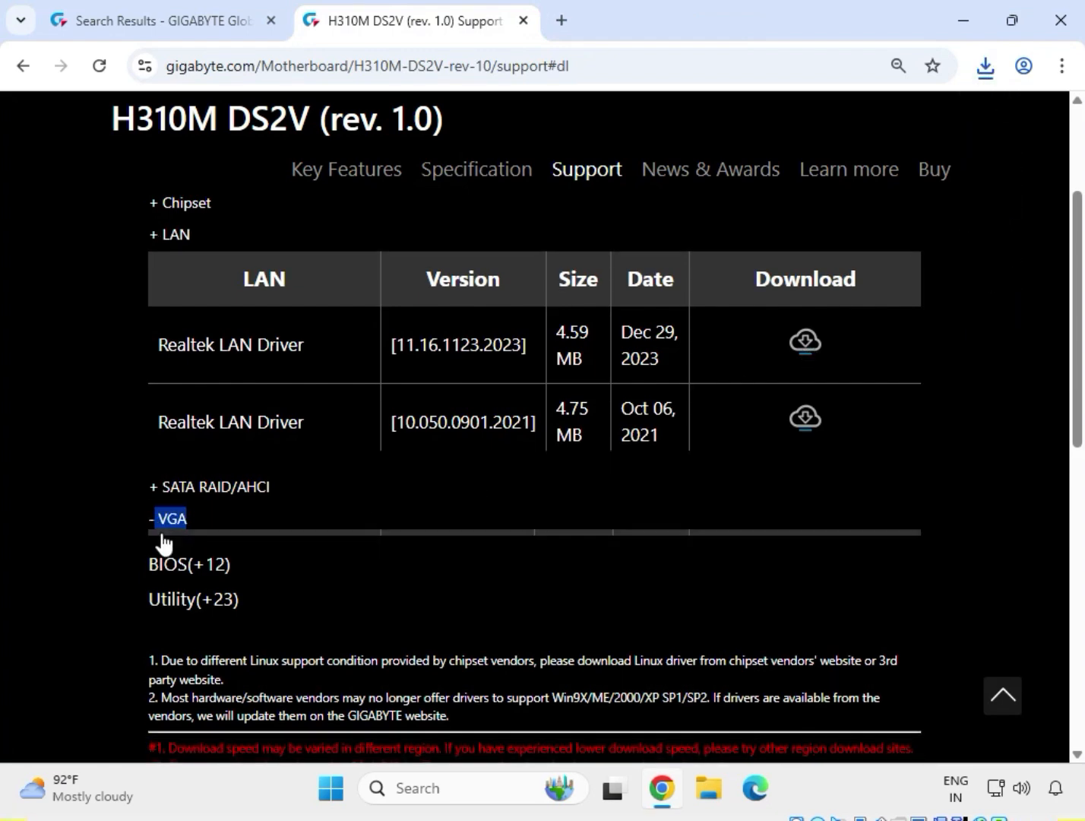
{"action": "left_click_drag", "start_coordinate": [145, 403], "coordinate": [355, 406]}
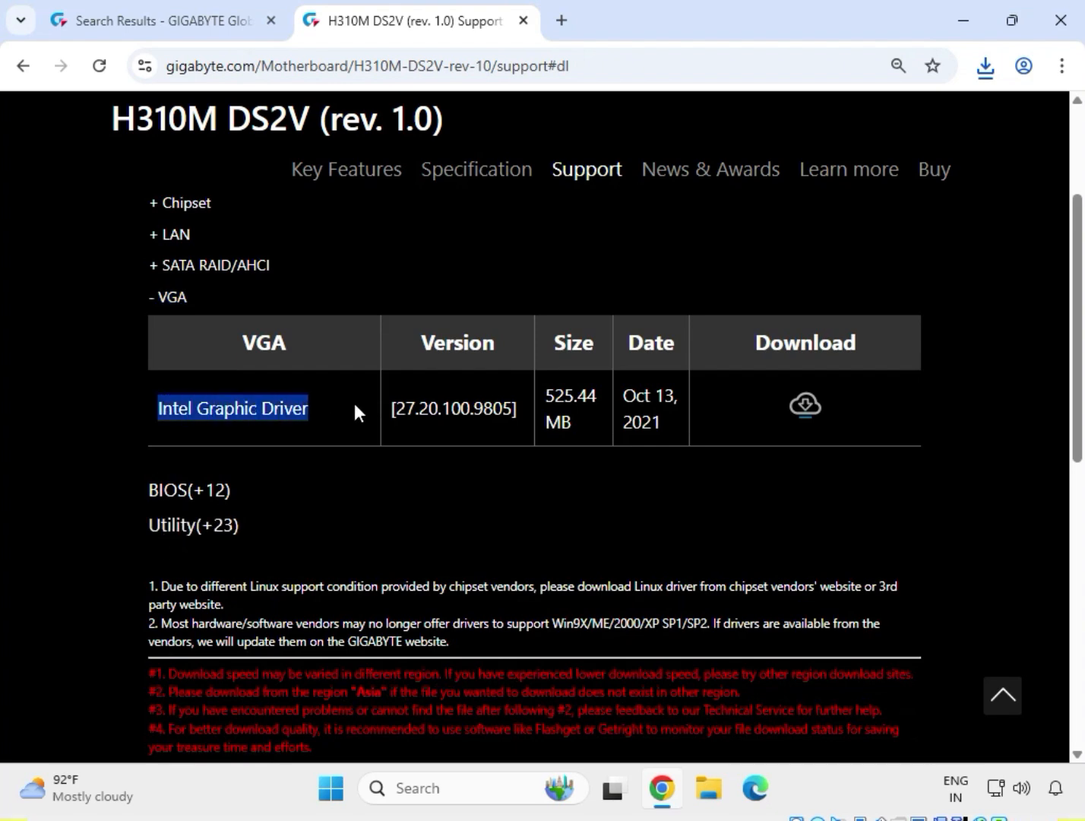
{"action": "left_click", "coordinate": [804, 404]}
Open the Downloads folder in File Explorer from the recent download history and review the downloaded driver archives
{"action": "left_click", "coordinate": [982, 65]}
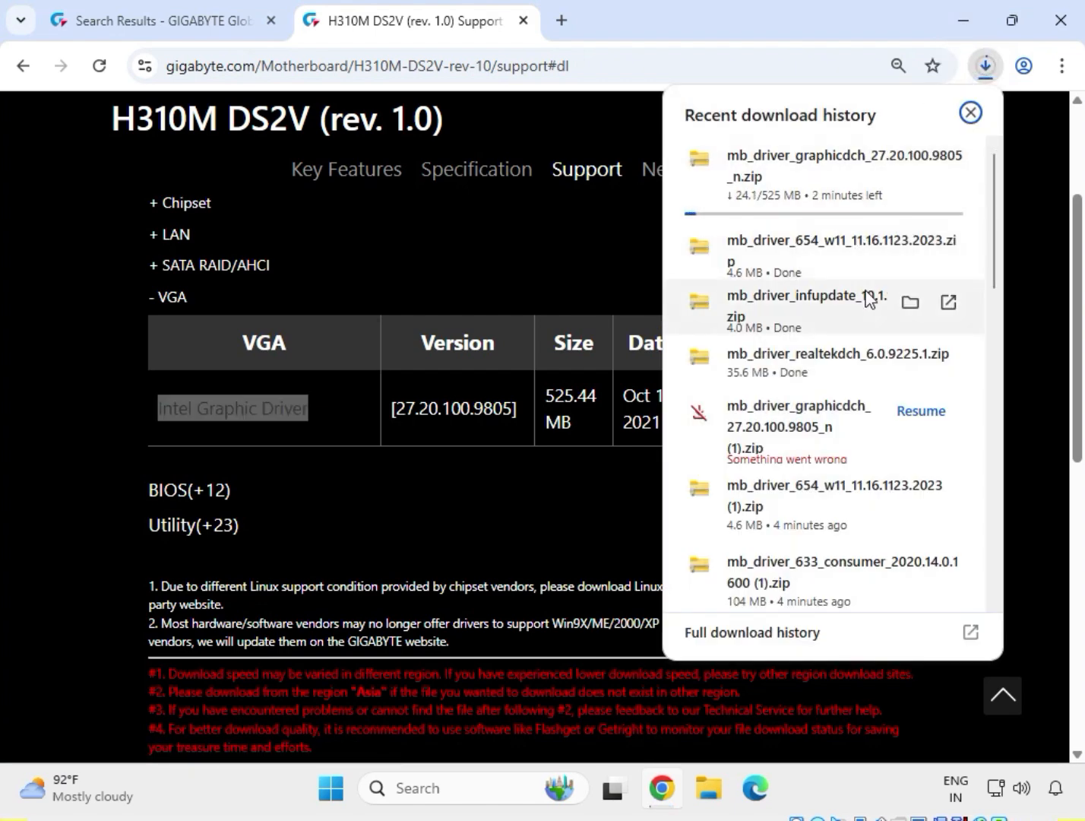
{"action": "left_click", "coordinate": [916, 303]}
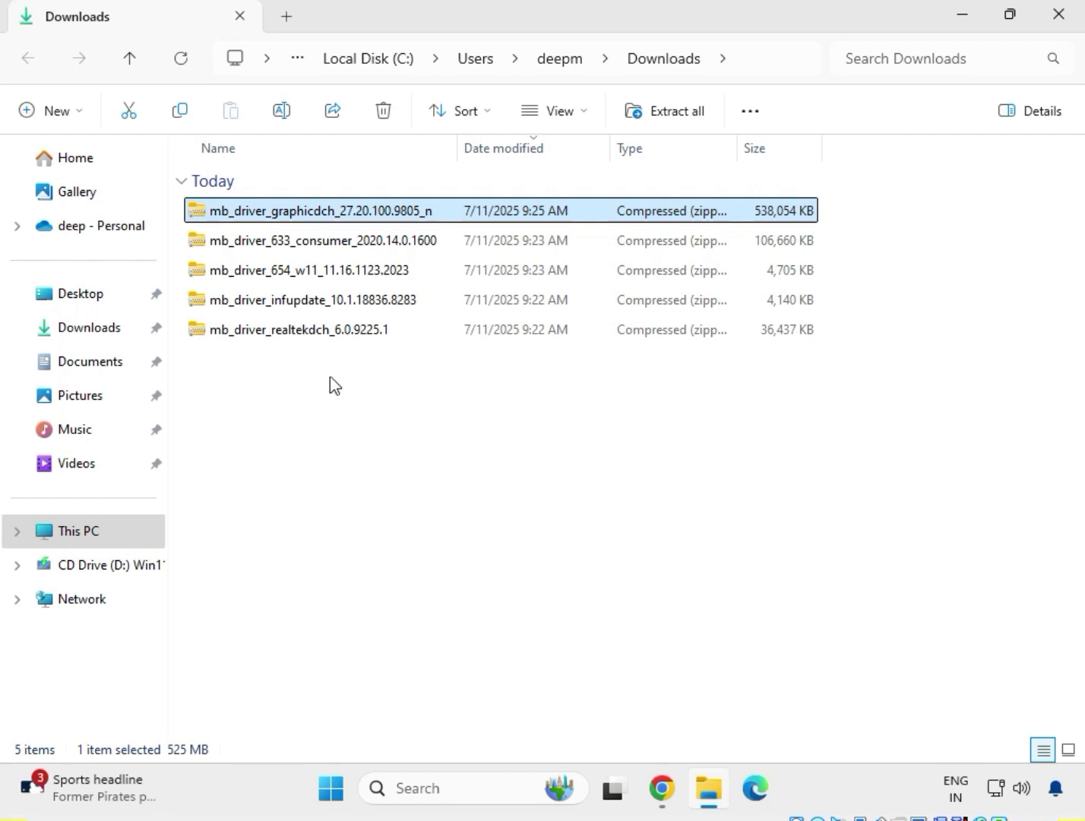
{"action": "left_click_drag", "start_coordinate": [349, 371], "coordinate": [310, 204]}
{"action": "left_click", "coordinate": [408, 421]}
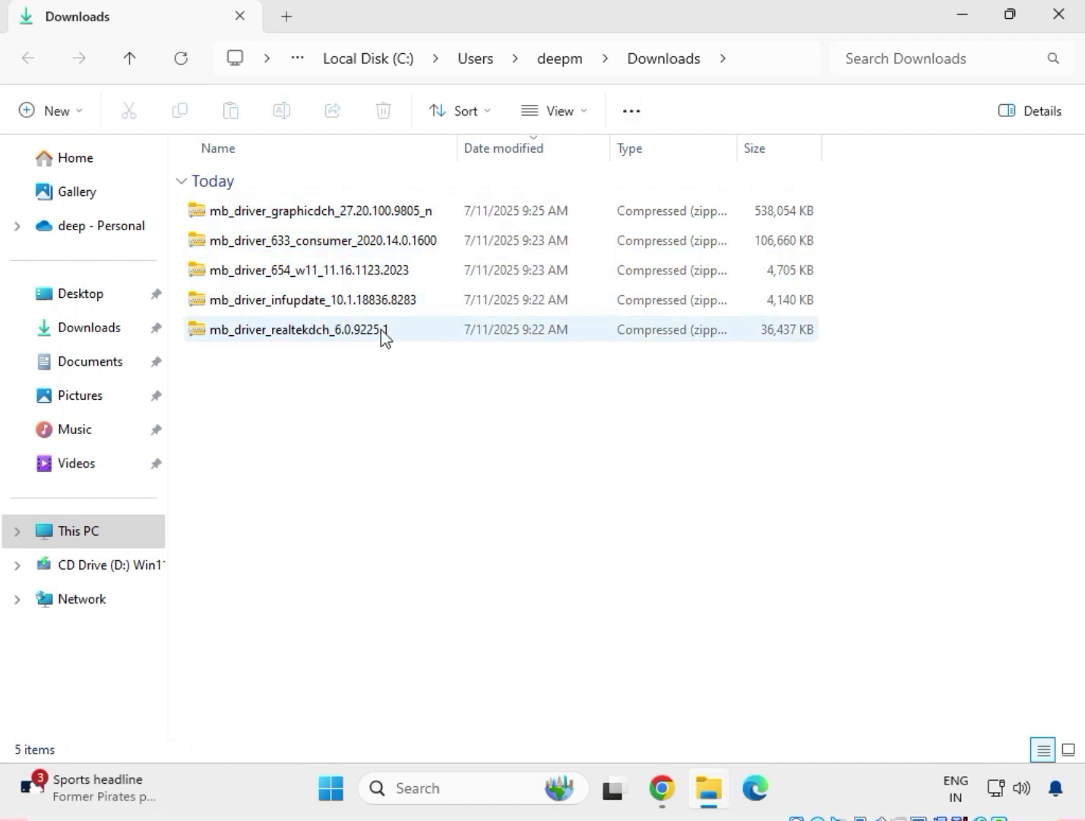
Extract the mb_driver_realtekdch_6.0.9225.1 archive to its default folder in Downloads and close the extracted folder's window
{"action": "left_click", "coordinate": [329, 333]}
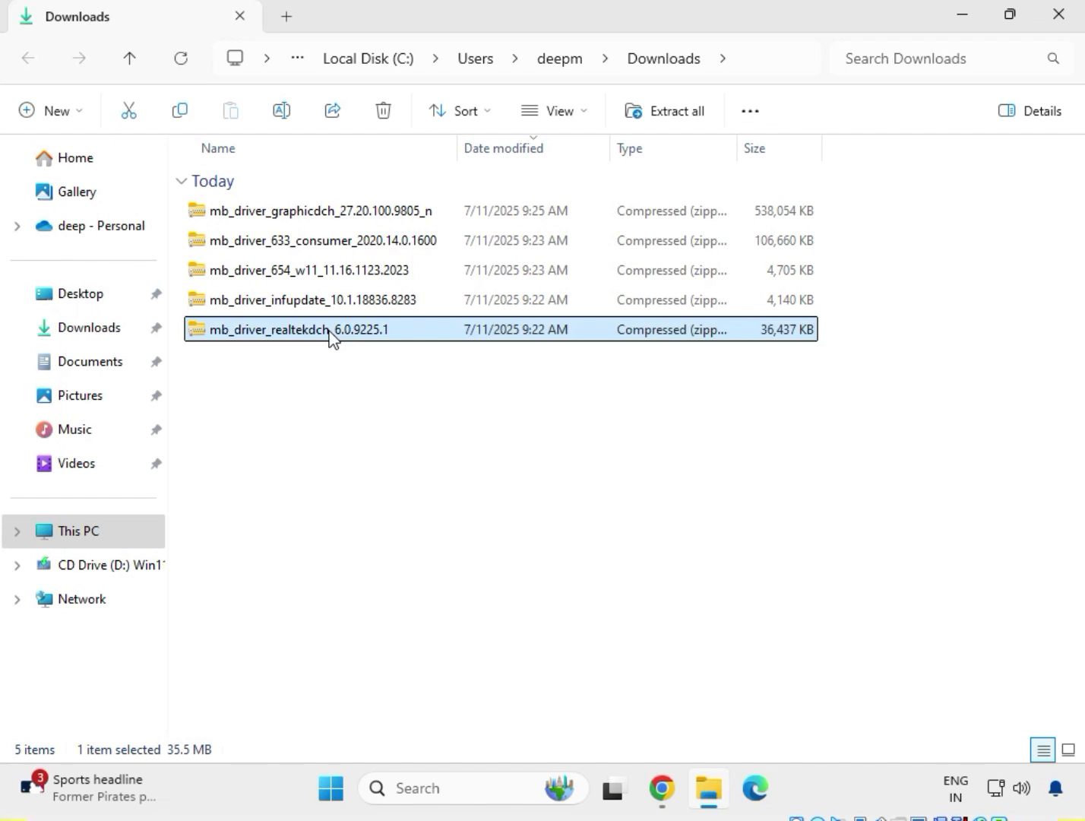
{"action": "right_click", "coordinate": [329, 336]}
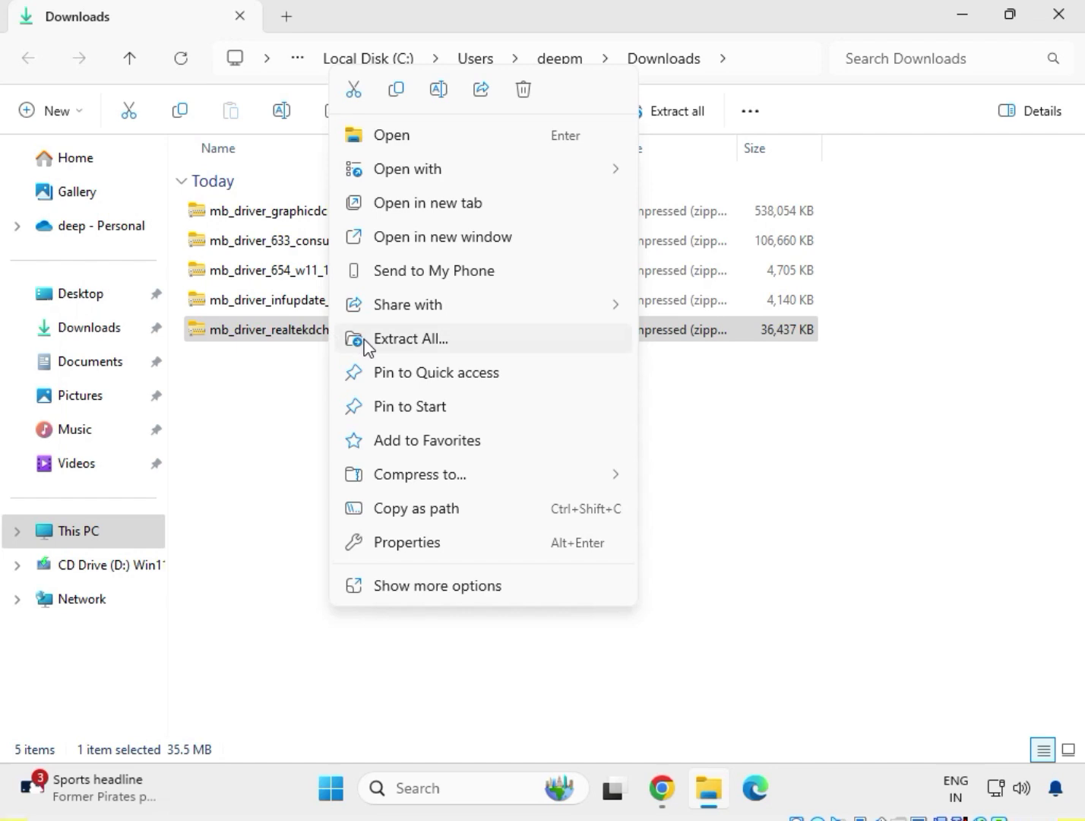
{"action": "left_click", "coordinate": [383, 346]}
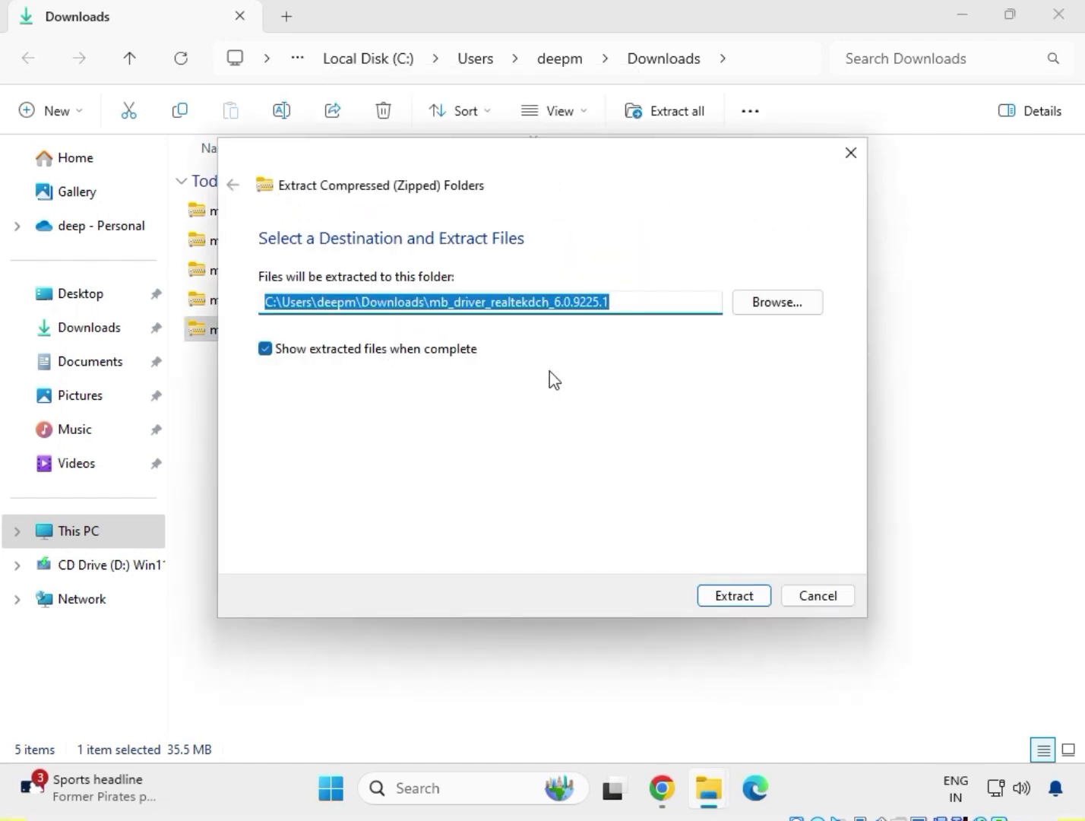
{"action": "left_click", "coordinate": [752, 595]}
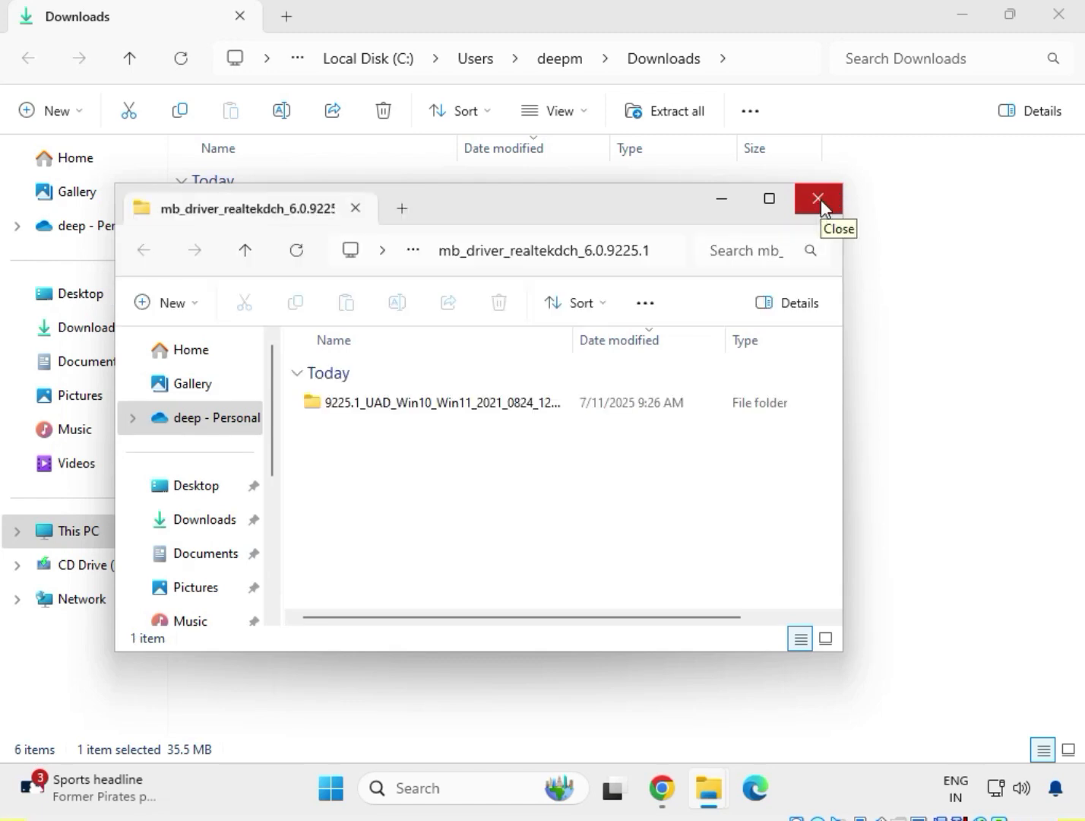
{"action": "left_click", "coordinate": [821, 199]}
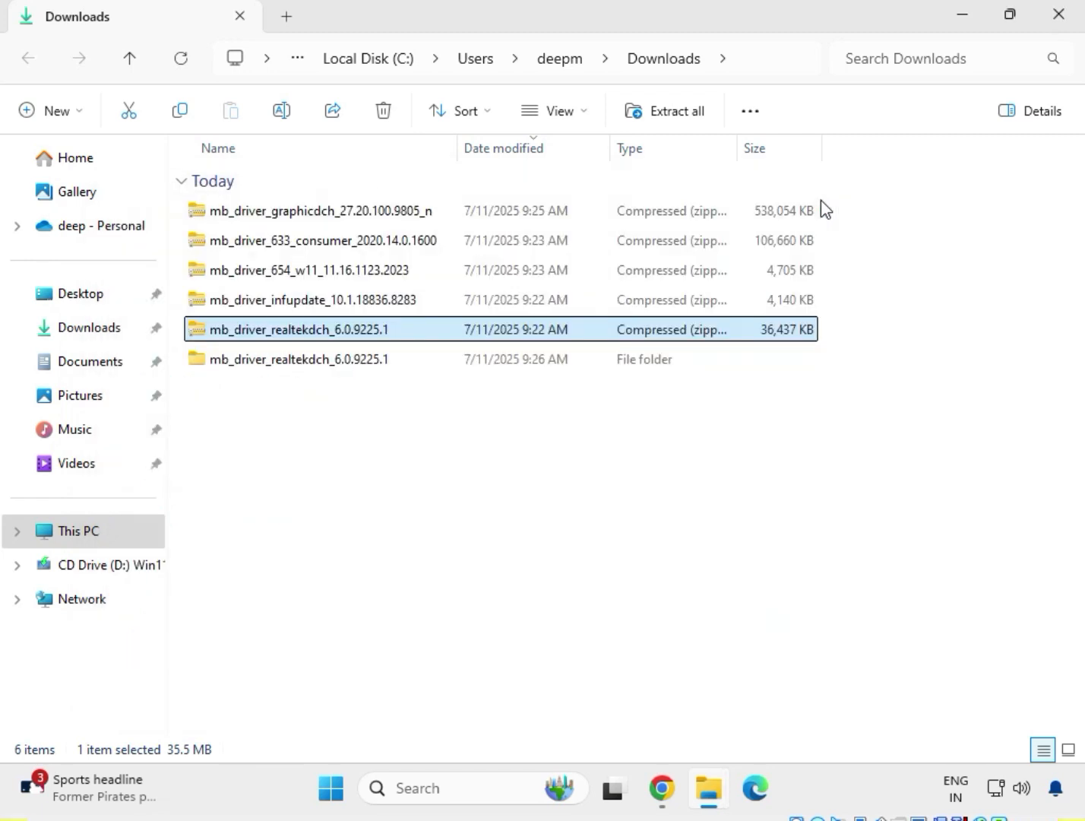
Extract the mb_driver_infupdate_10.1.18836.8283 archive to its default folder in Downloads and close the extracted folder's window
{"action": "left_click", "coordinate": [275, 301]}
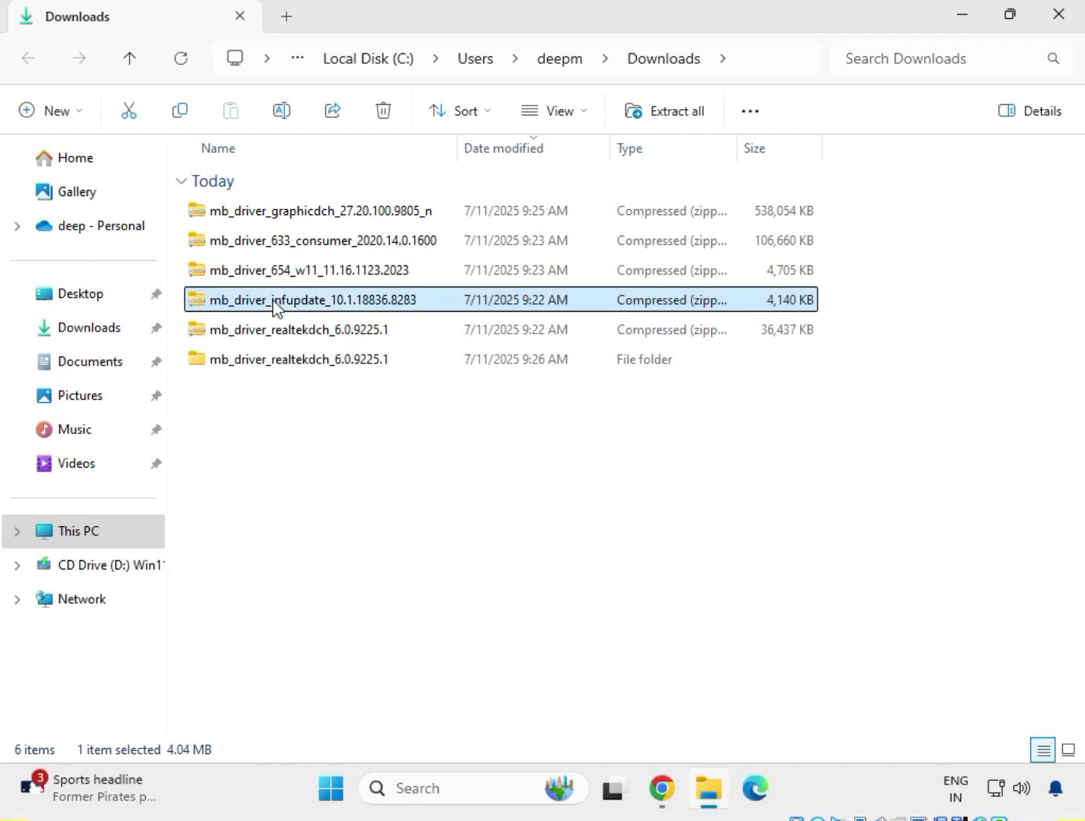
{"action": "right_click", "coordinate": [276, 307]}
{"action": "left_click", "coordinate": [356, 337]}
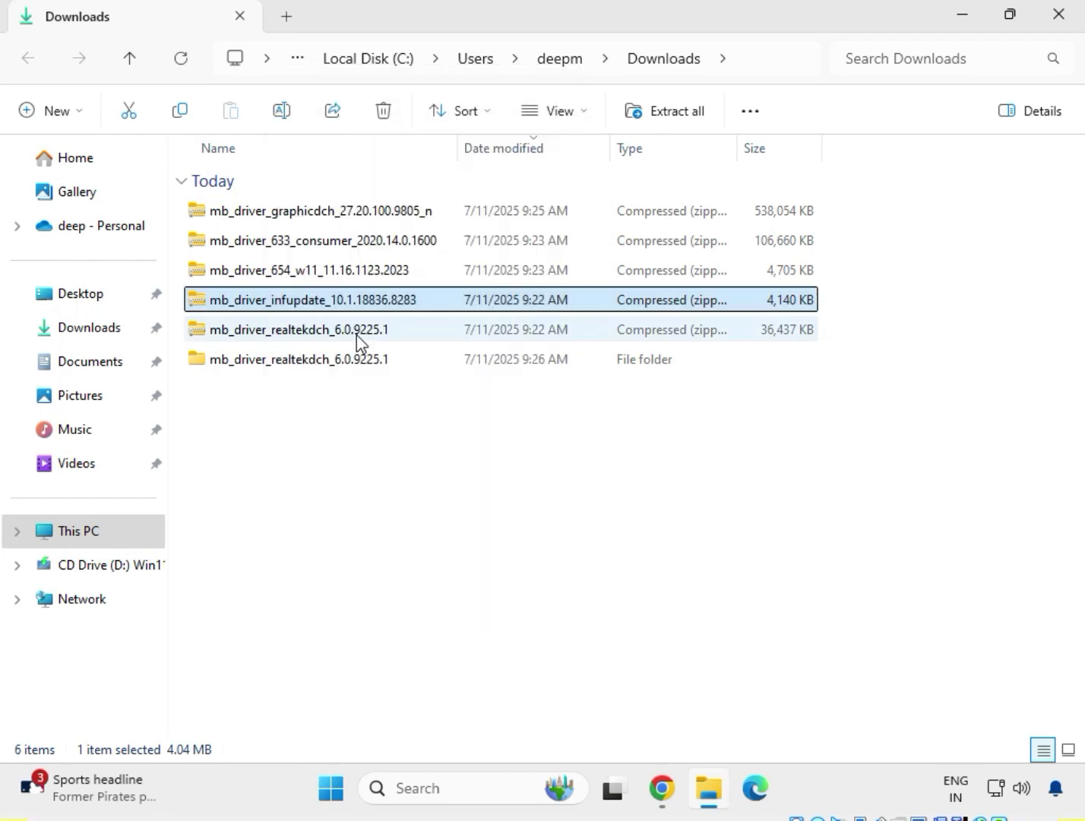
{"action": "left_click", "coordinate": [735, 597]}
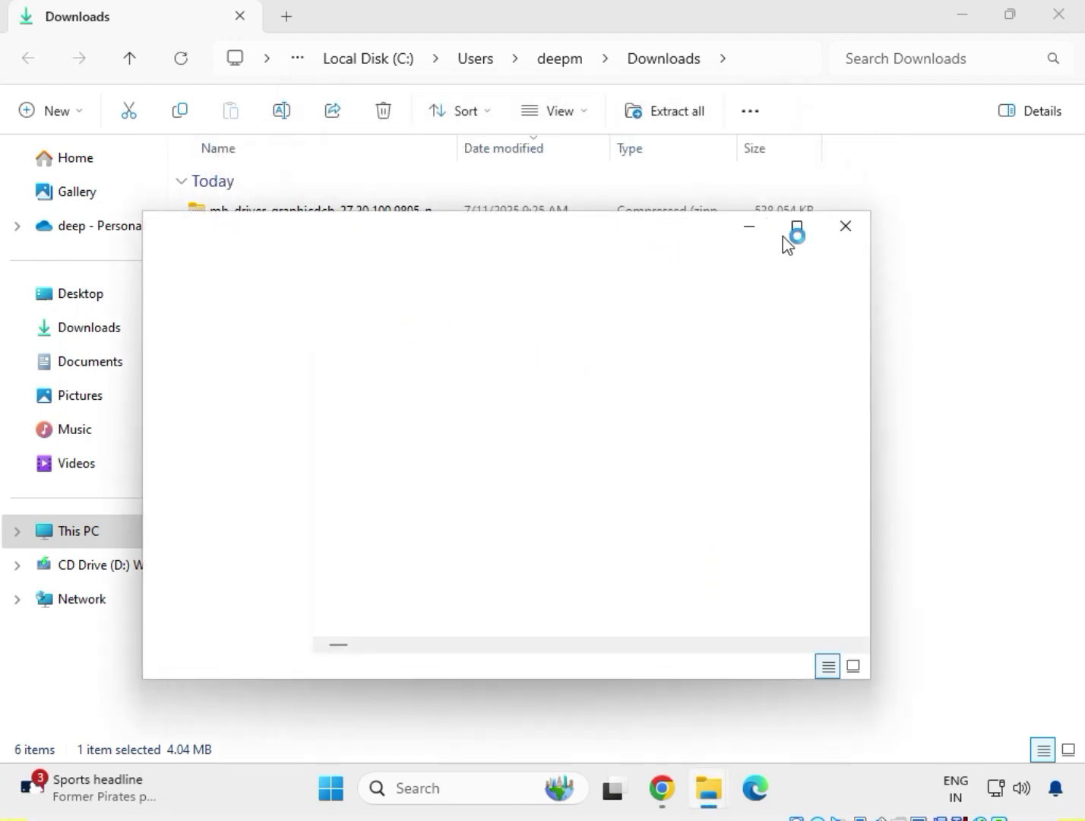
{"action": "left_click", "coordinate": [842, 229]}
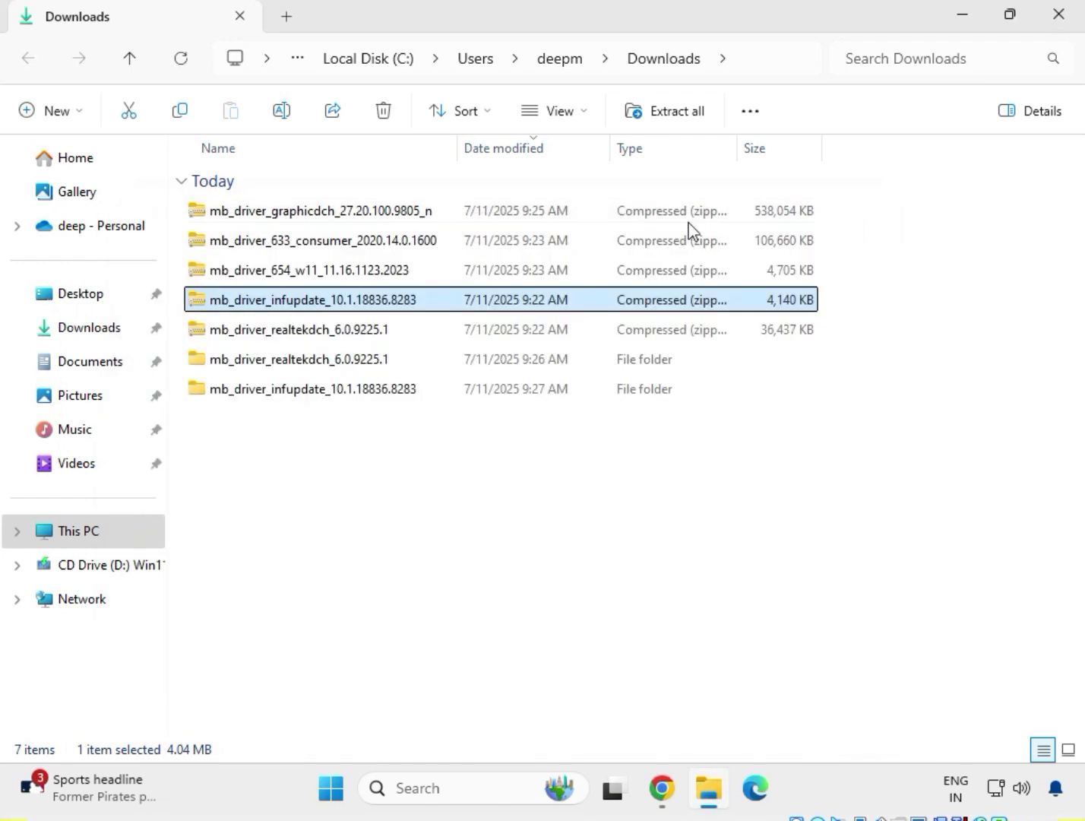
Extract the mb_driver_654_w11_11.16.1123.2023 archive to its default folder in Downloads and close the extracted folder's window
{"action": "left_click", "coordinate": [284, 278]}
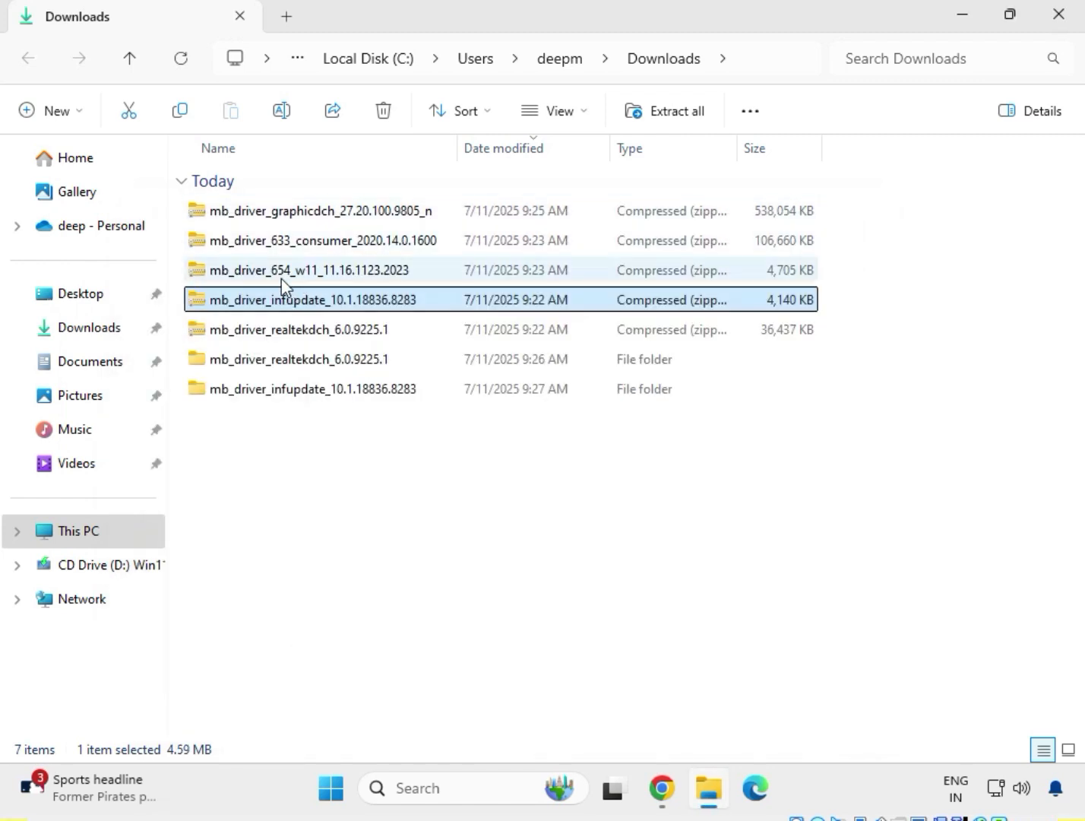
{"action": "right_click", "coordinate": [284, 278]}
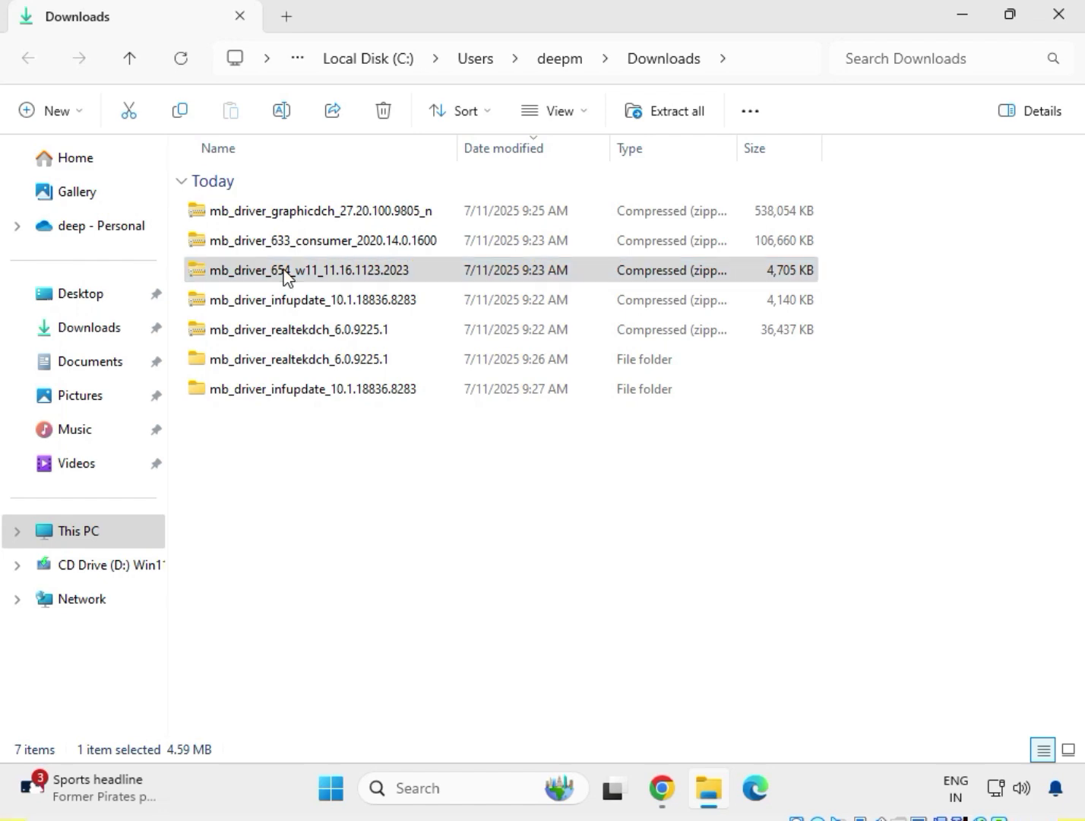
{"action": "left_click", "coordinate": [339, 338]}
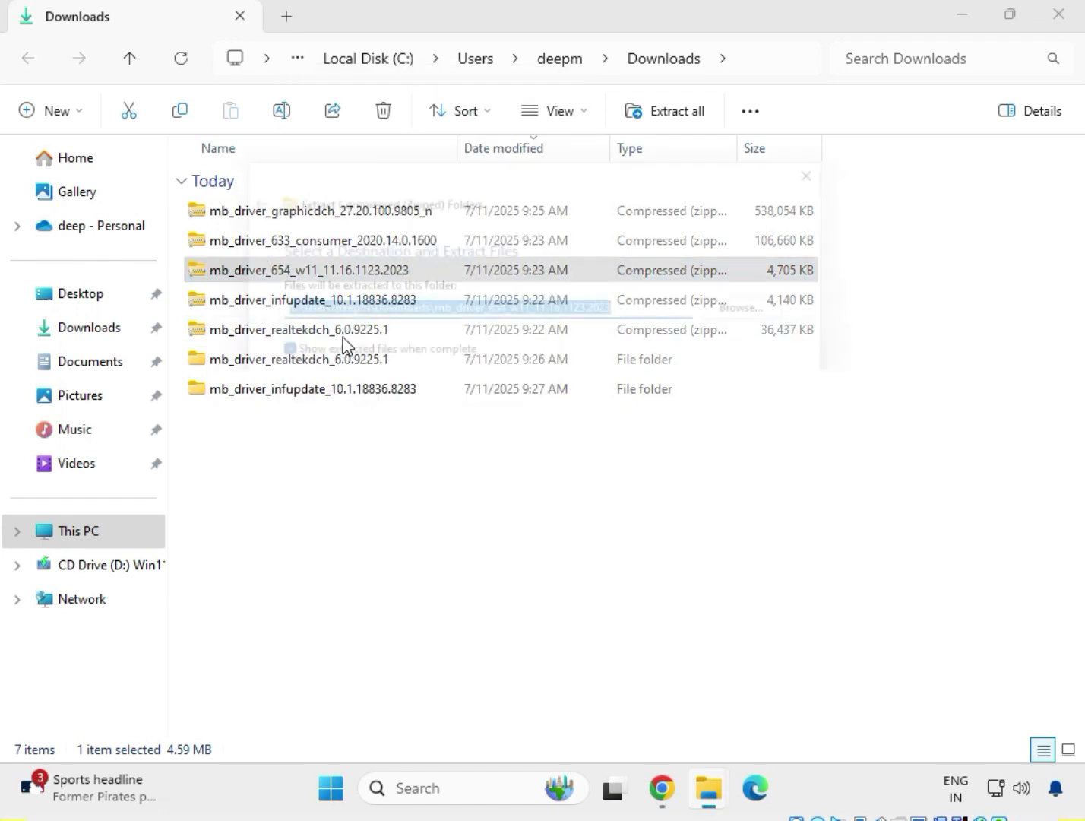
{"action": "left_click", "coordinate": [751, 603]}
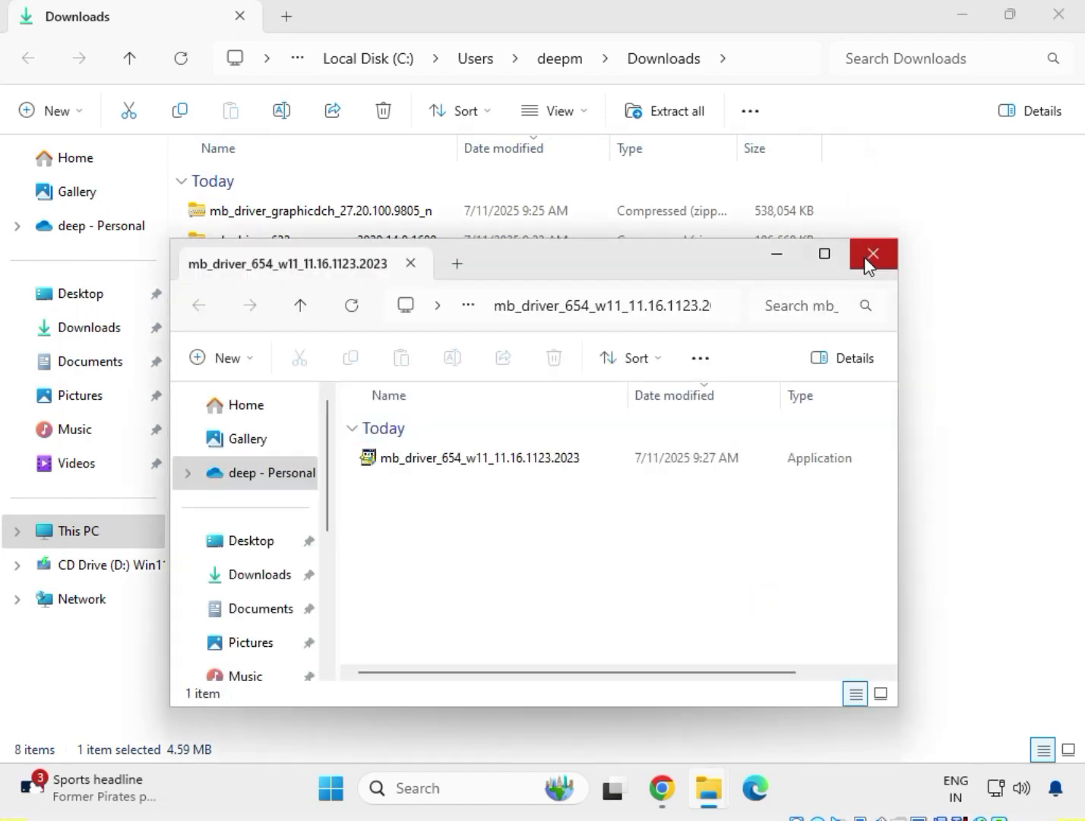
{"action": "left_click", "coordinate": [874, 257]}
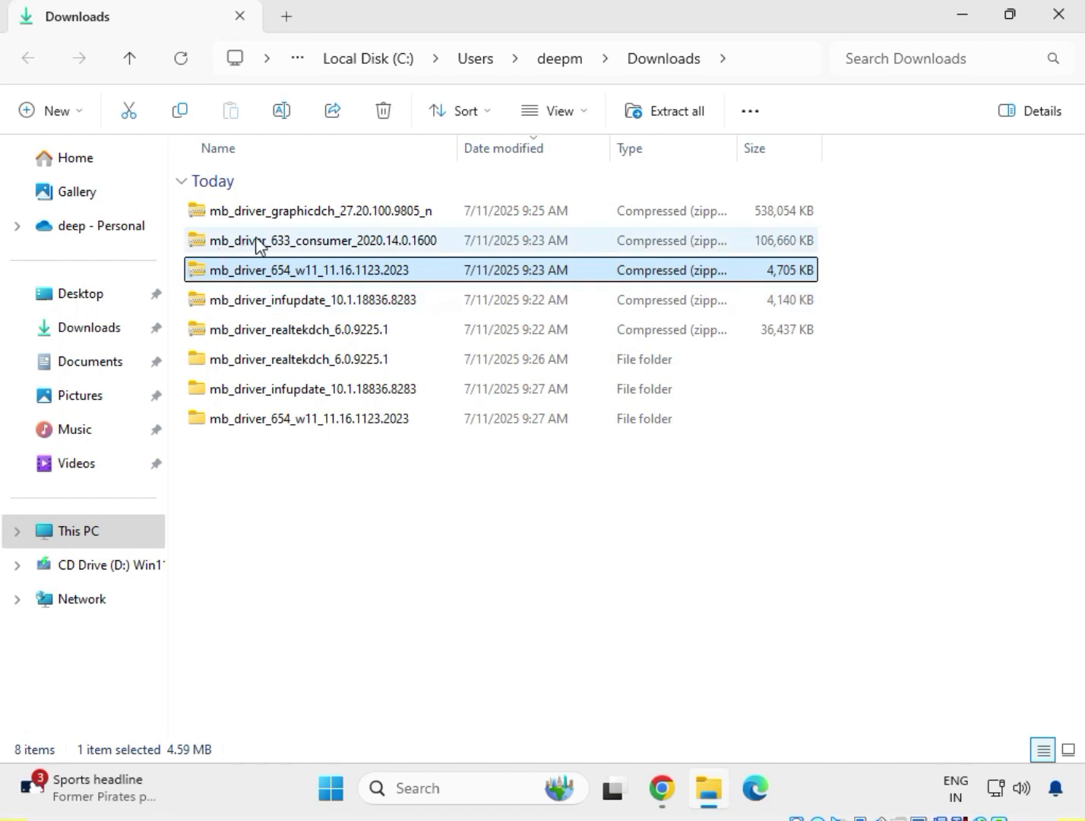
Extract the mb_driver_633_consumer_2020.14.0.1600 archive to its default folder in Downloads and close the extracted folder's window
{"action": "left_click", "coordinate": [258, 243]}
{"action": "right_click", "coordinate": [258, 243]}
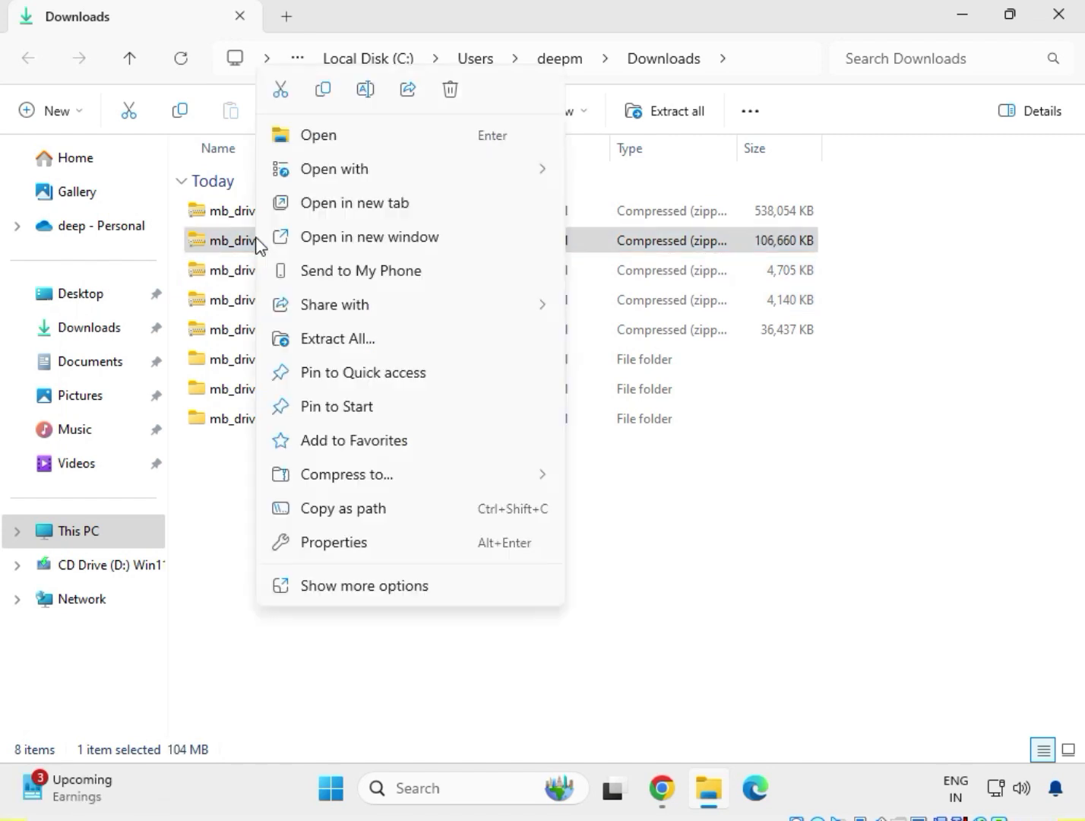
{"action": "left_click", "coordinate": [336, 344]}
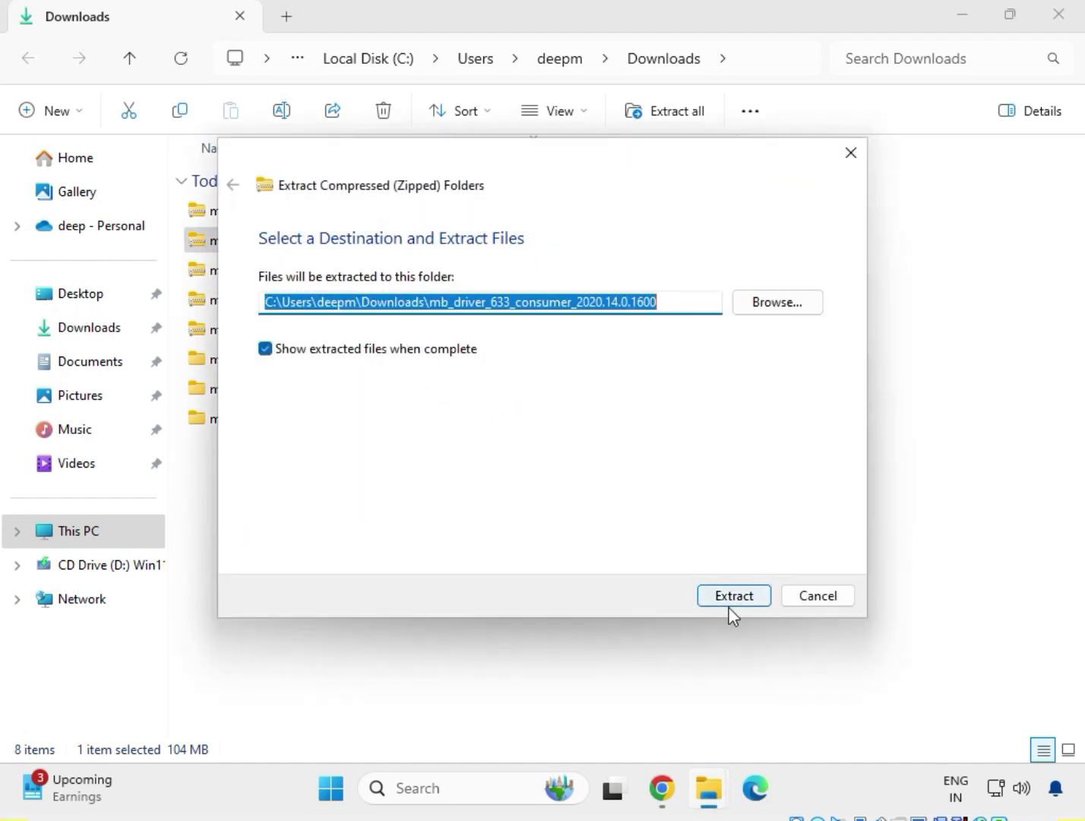
{"action": "left_click", "coordinate": [732, 601]}
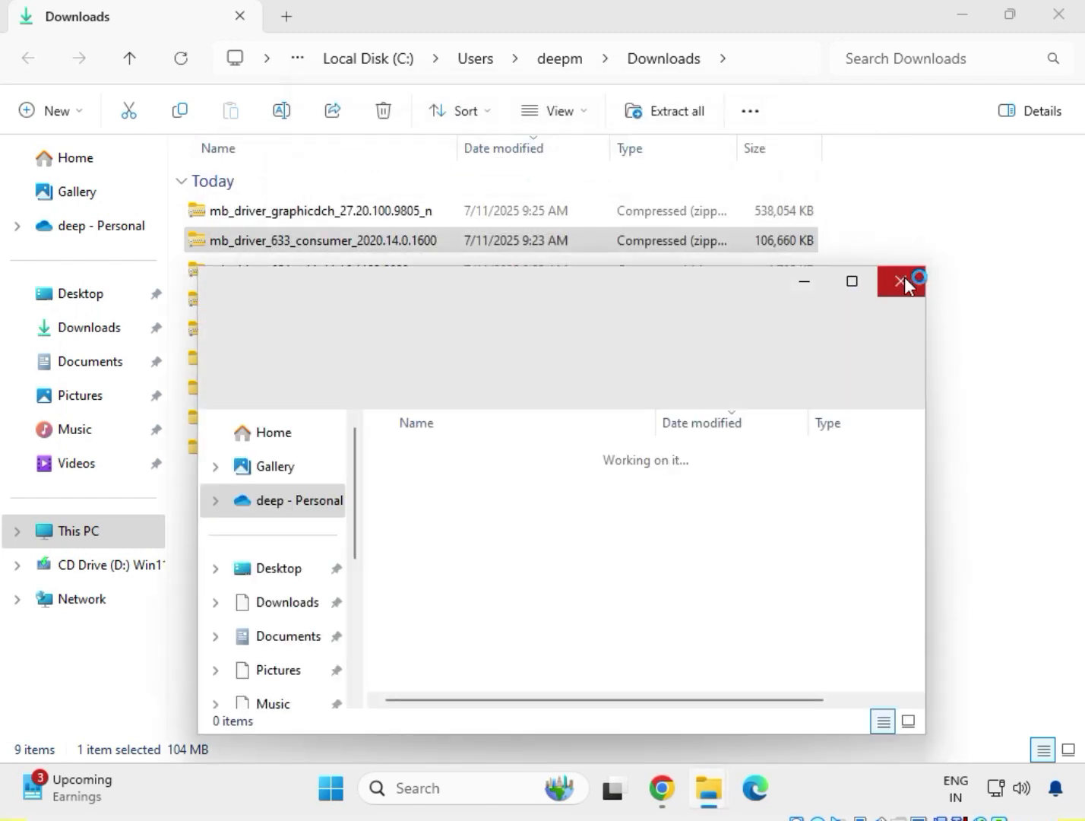
{"action": "left_click", "coordinate": [903, 283]}
Extract the mb_driver_graphicdch_27.20.100.9805_n archive to its default folder in Downloads and close the extracted folder's window
{"action": "left_click", "coordinate": [373, 213]}
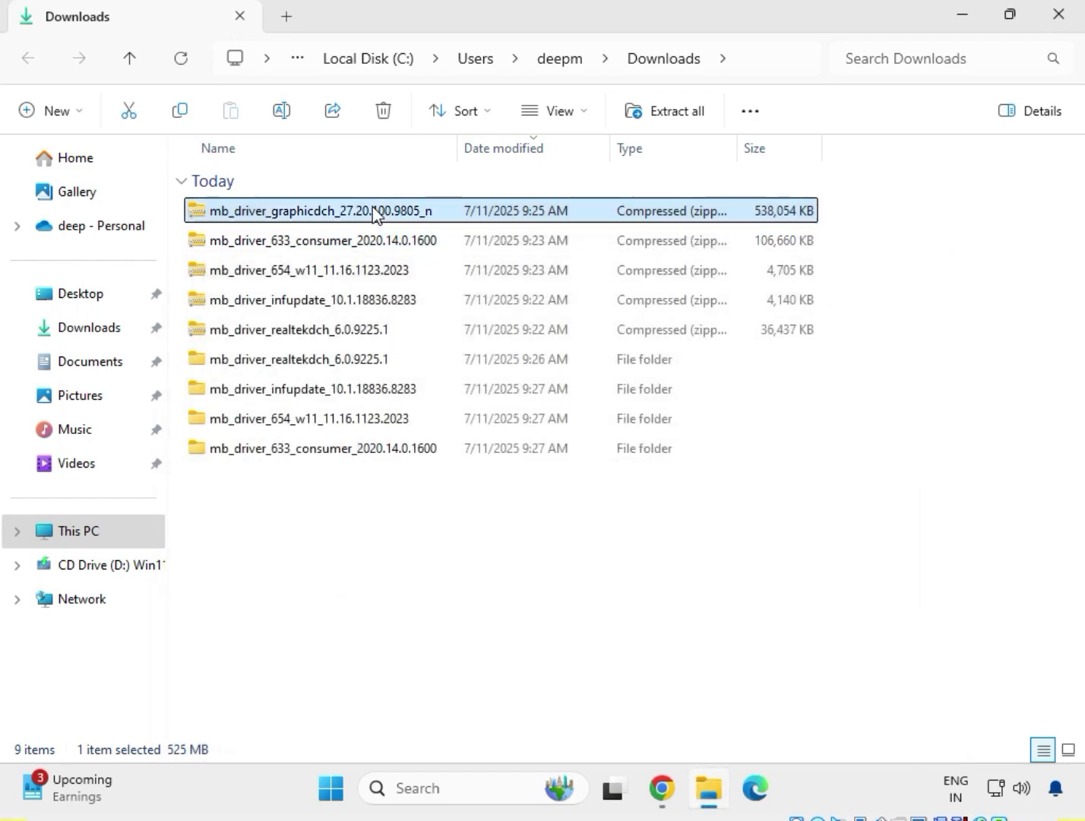
{"action": "right_click", "coordinate": [374, 214]}
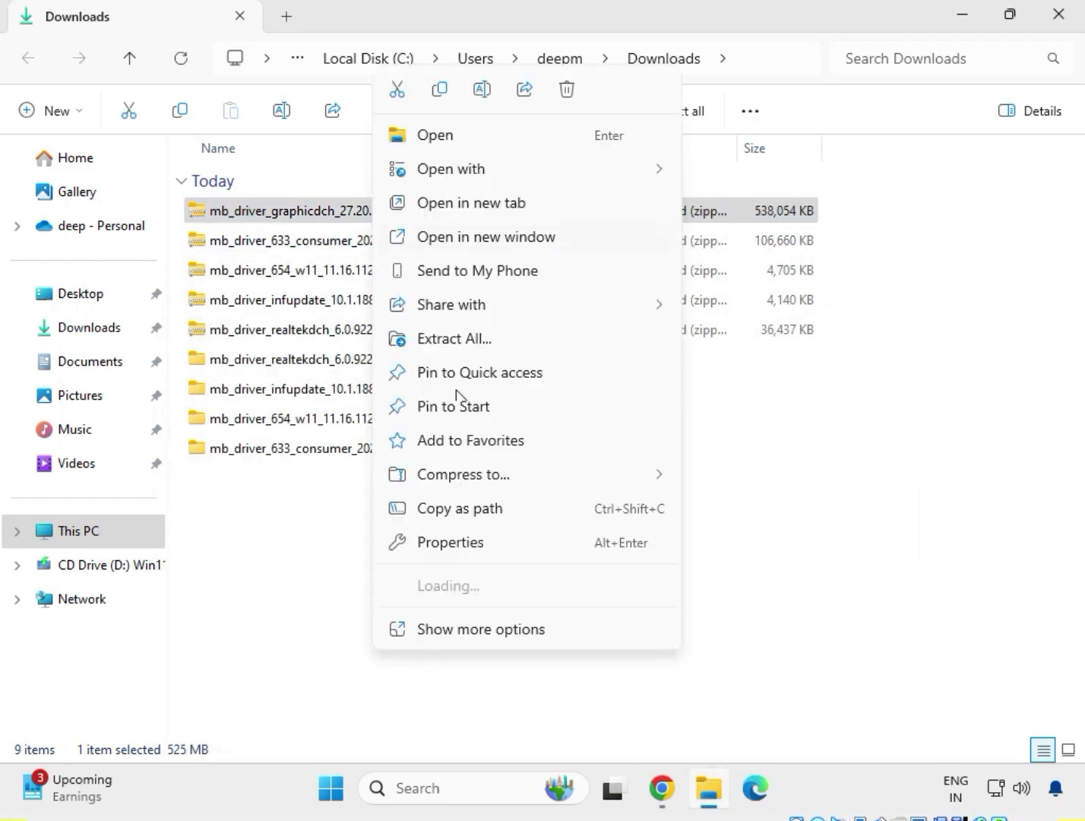
{"action": "left_click", "coordinate": [478, 342]}
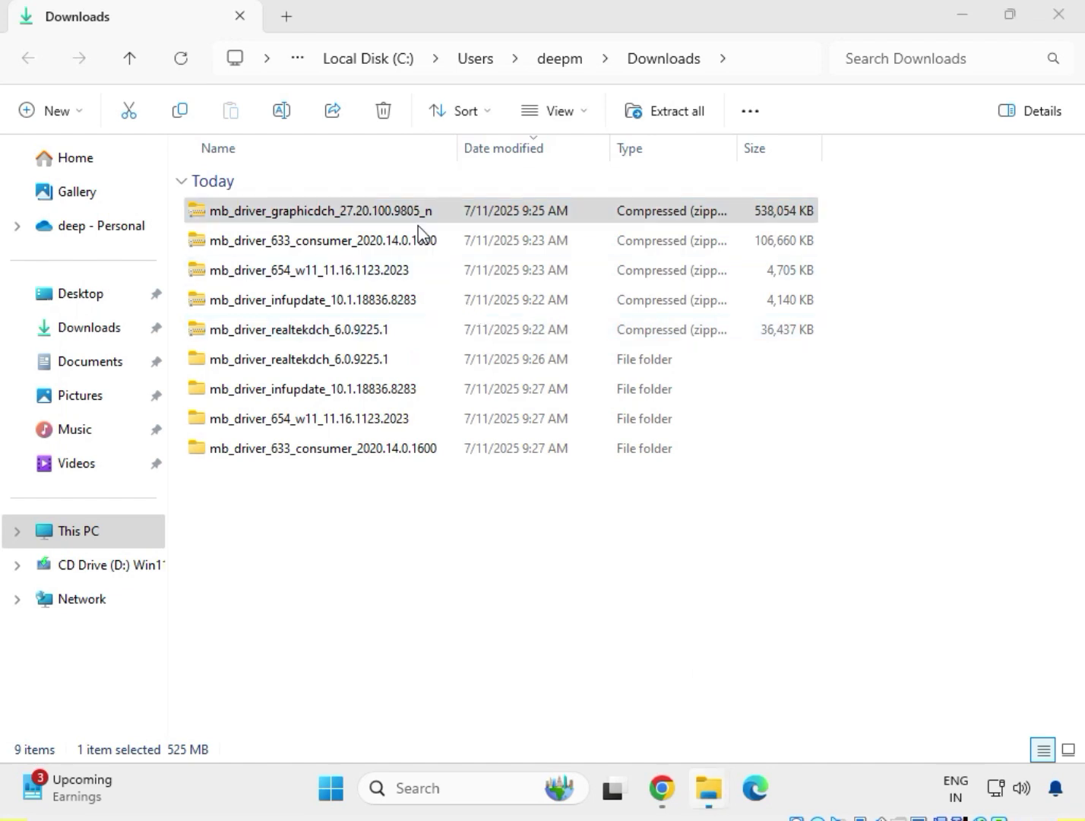
{"action": "left_click", "coordinate": [722, 596]}
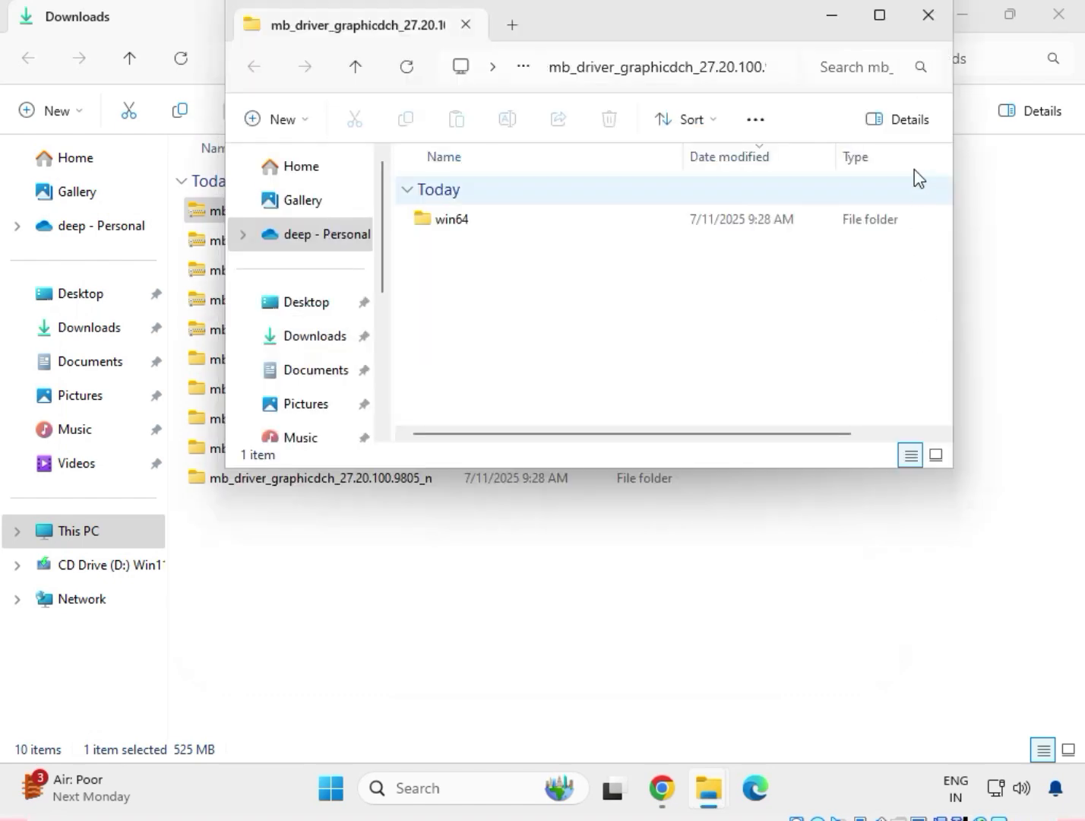
{"action": "left_click", "coordinate": [927, 18]}
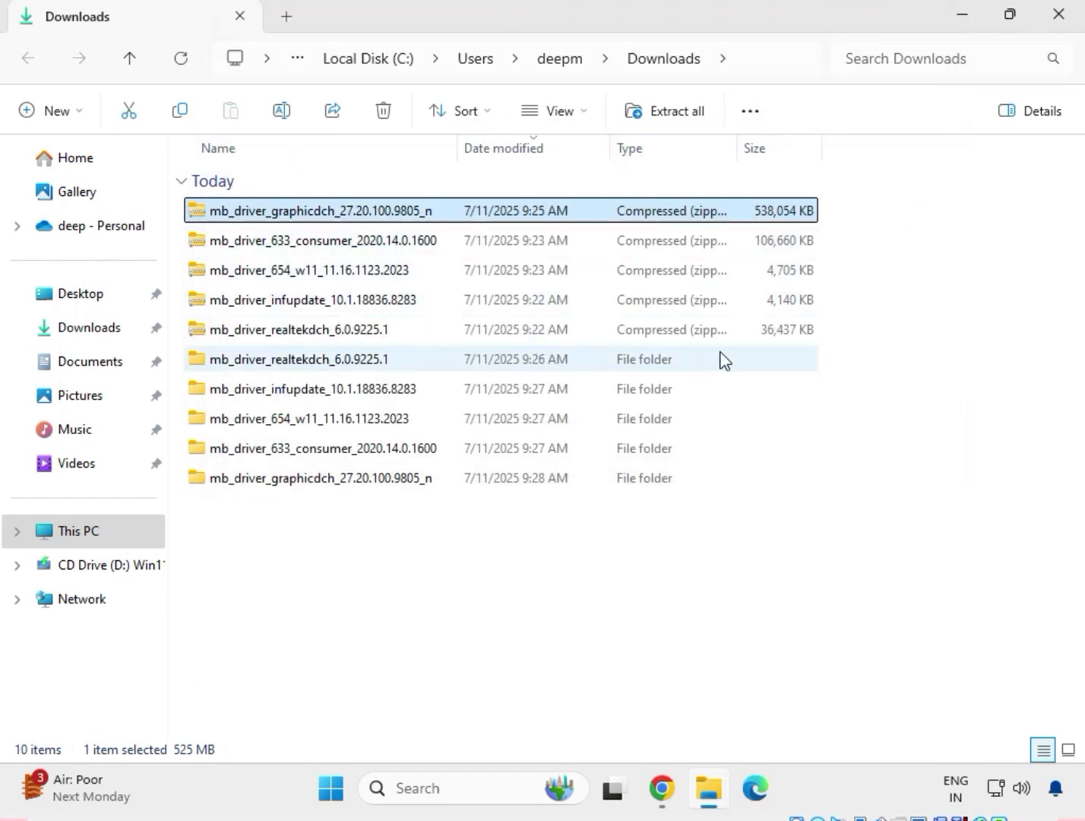
Delete the five compressed driver archives from Downloads, keeping only the extracted folders
{"action": "left_click_drag", "start_coordinate": [456, 511], "coordinate": [349, 361]}
{"action": "left_click_drag", "start_coordinate": [847, 329], "coordinate": [440, 194]}
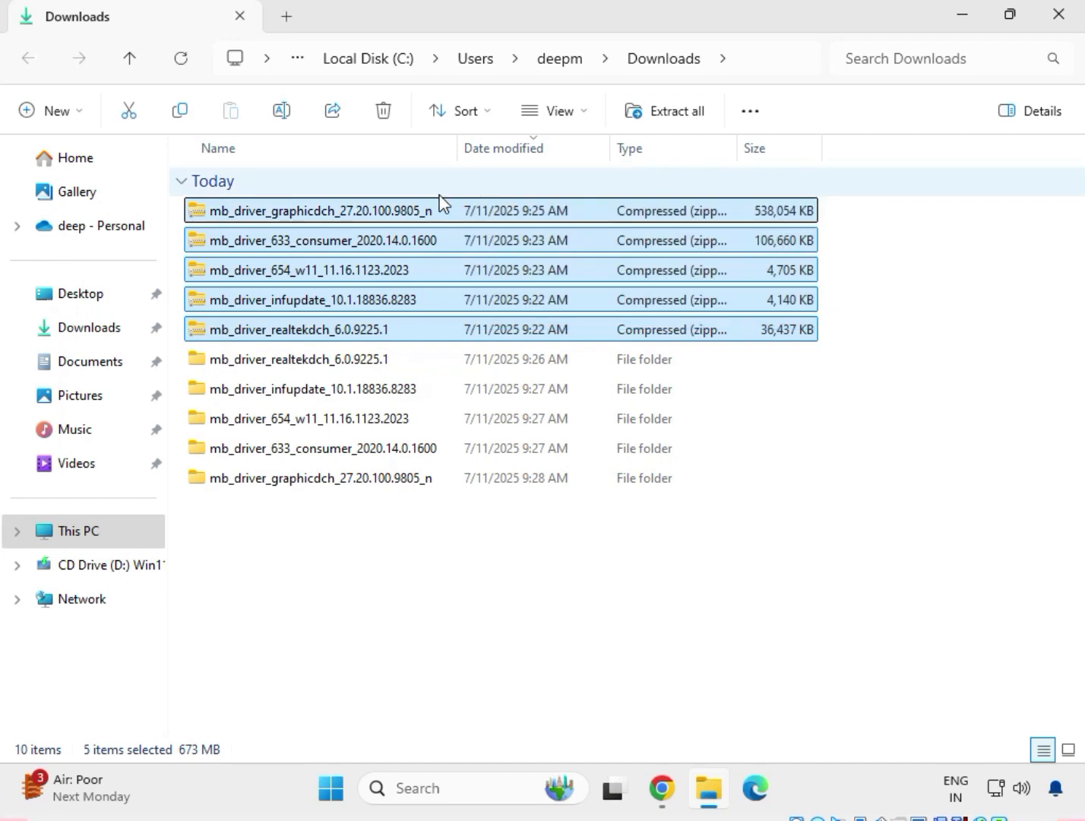
{"action": "key", "text": "Delete"}
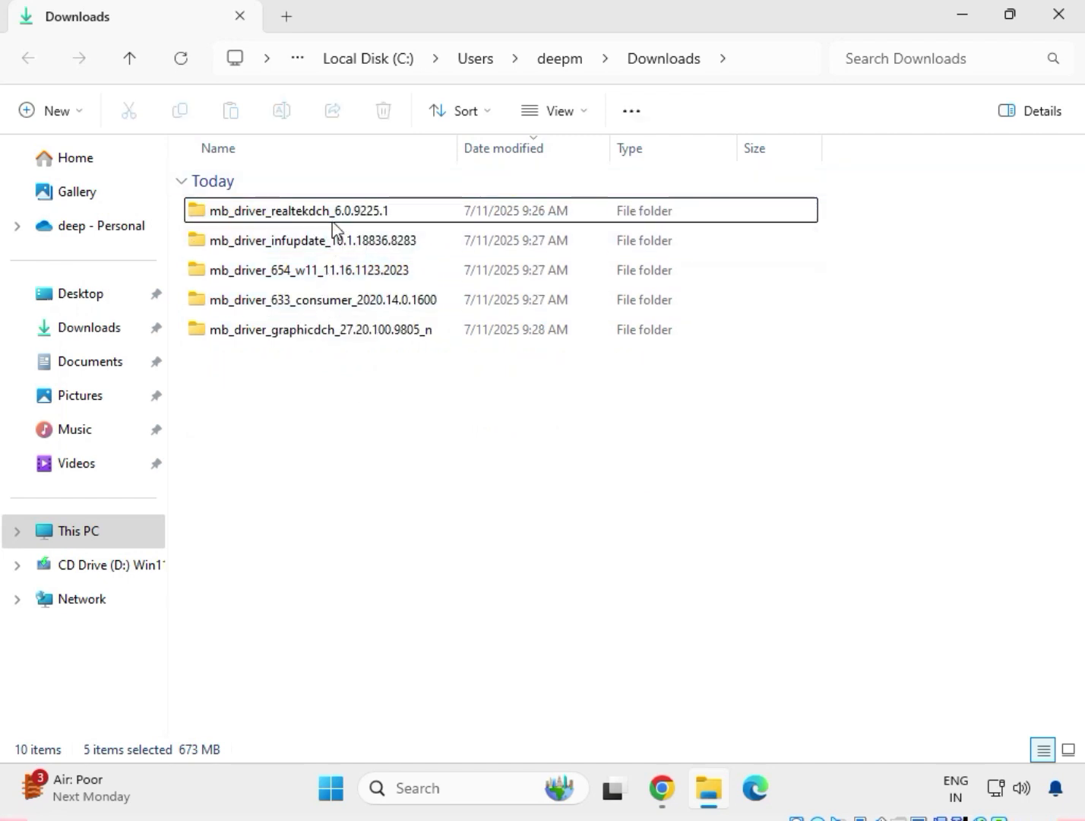
Open the 9225.1_UAD_Win10_Win11 subfolder inside mb_driver_realtekdch_6.0.9225.1 and look through its files
{"action": "double_click", "coordinate": [276, 211]}
{"action": "double_click", "coordinate": [277, 215]}
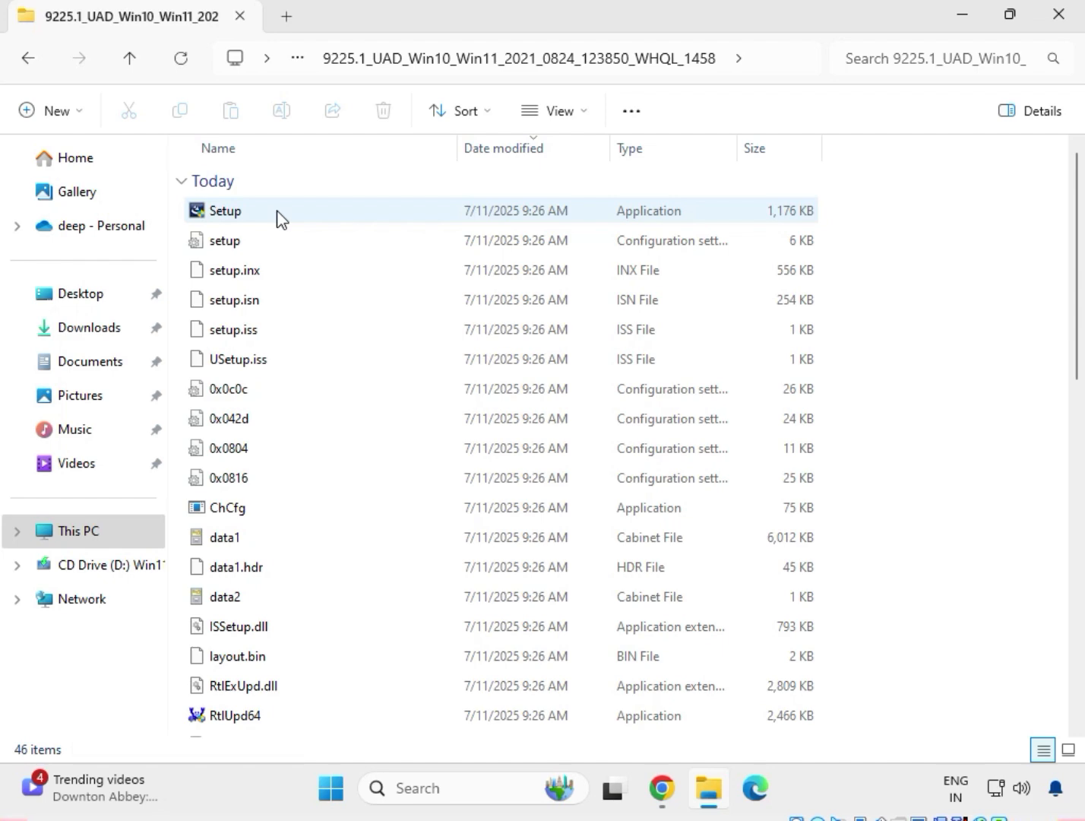
{"action": "scroll", "coordinate": [353, 561], "scroll_direction": "down", "scroll_amount": 4}
{"action": "scroll", "coordinate": [353, 562], "scroll_direction": "up", "scroll_amount": 4}
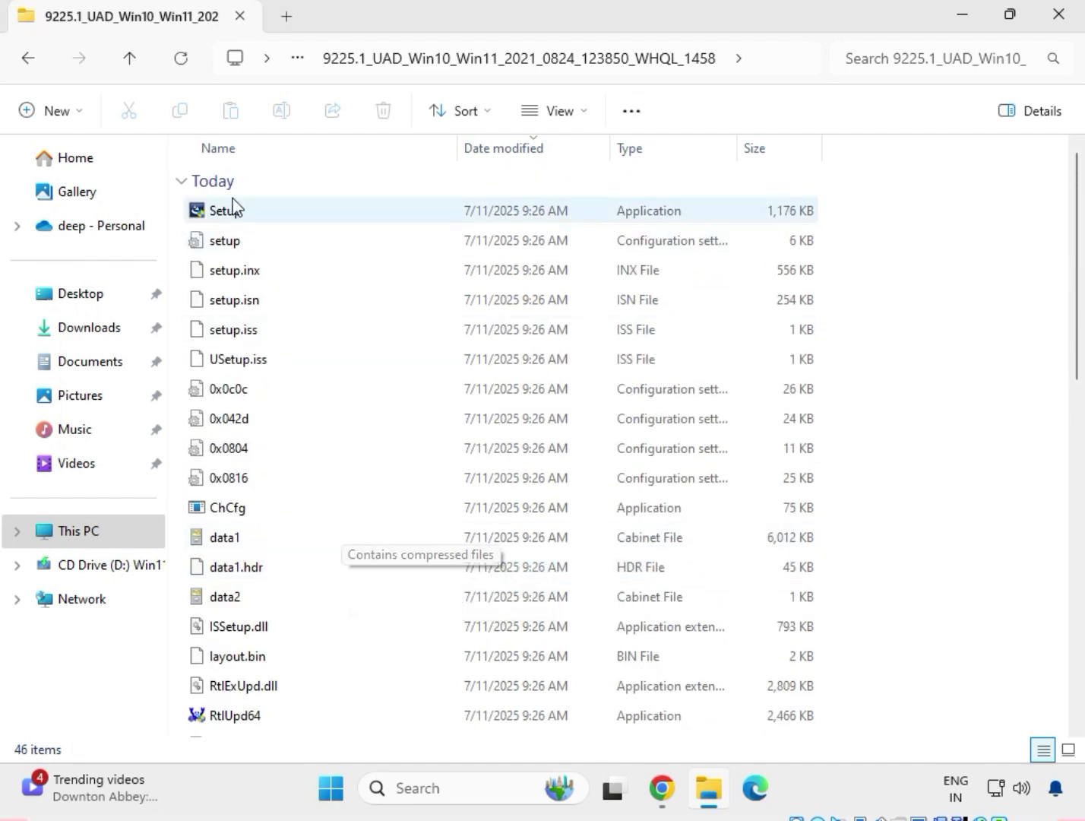
Run the Setup application as administrator and complete the Realtek Audio Driver wizard with the option to restart the computer later
{"action": "left_click", "coordinate": [249, 219]}
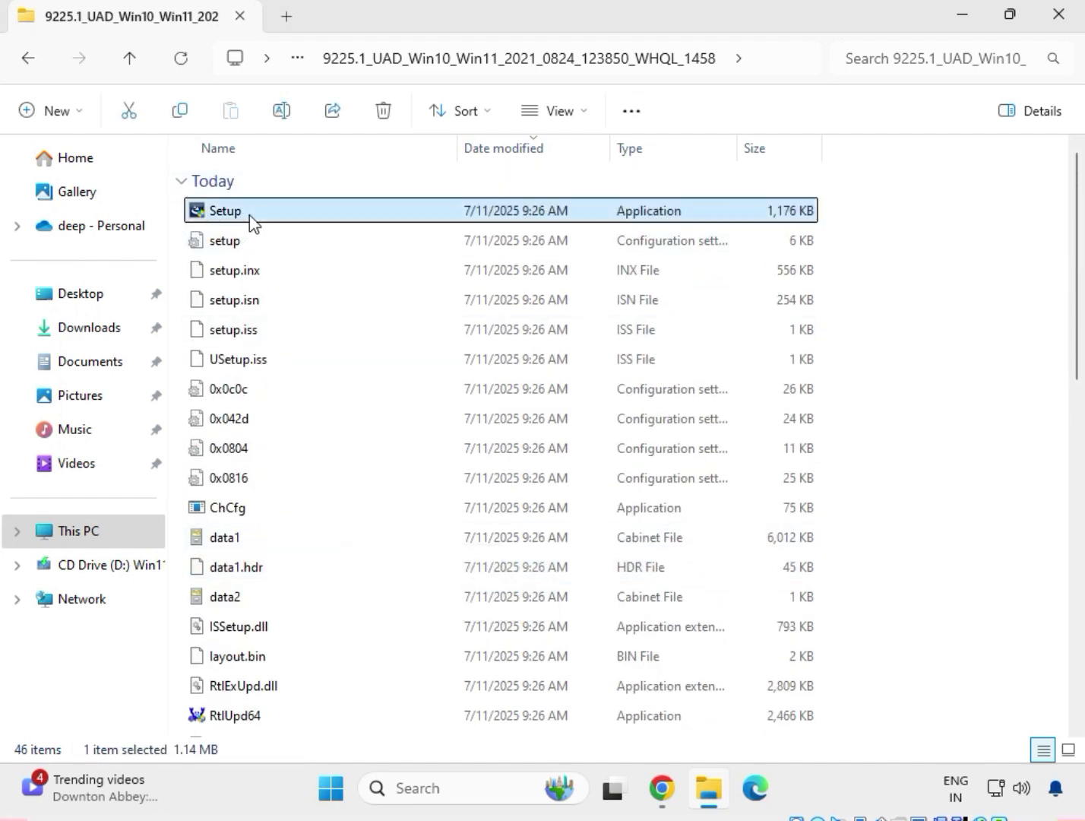
{"action": "right_click", "coordinate": [251, 222]}
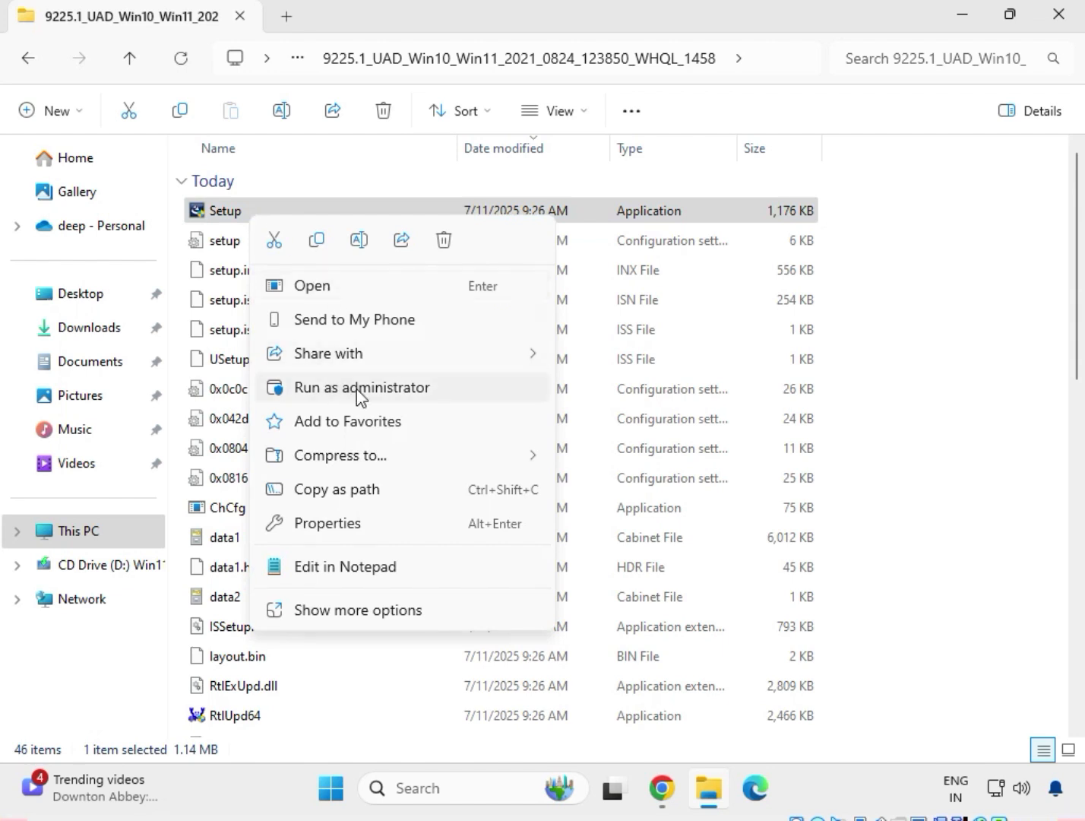
{"action": "left_click", "coordinate": [360, 610]}
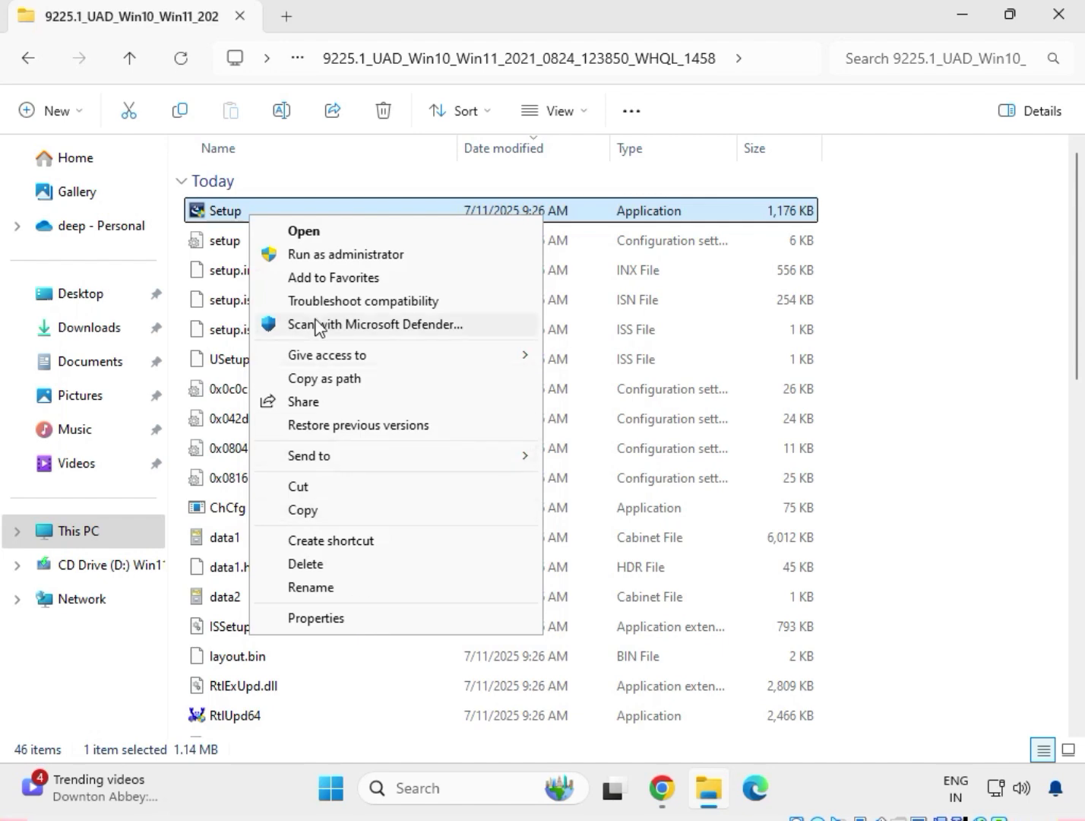
{"action": "left_click", "coordinate": [338, 256]}
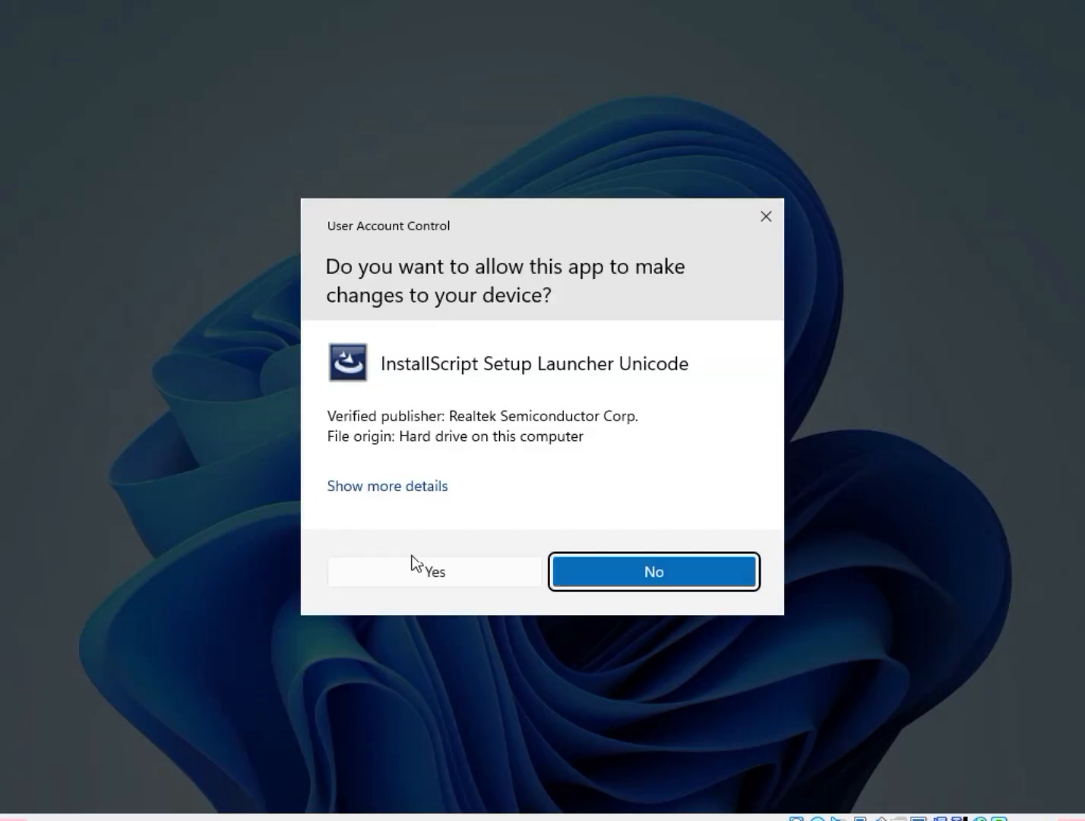
{"action": "left_click", "coordinate": [416, 576]}
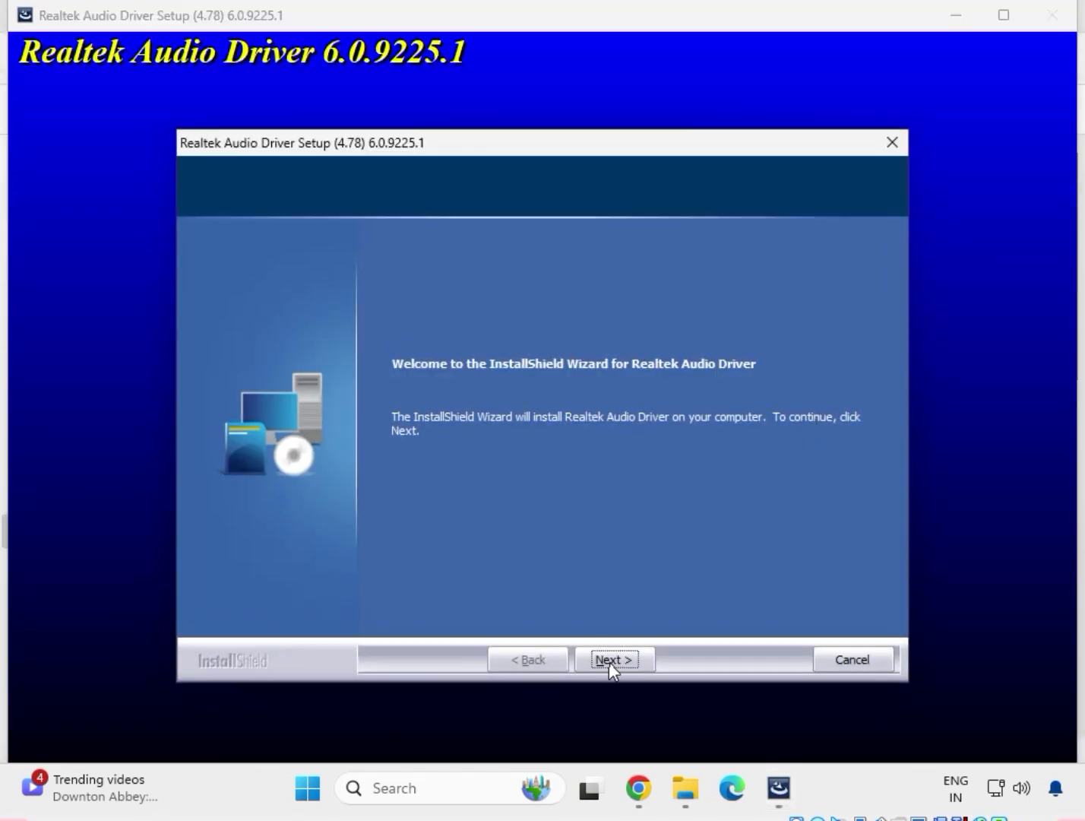
{"action": "left_click", "coordinate": [611, 661]}
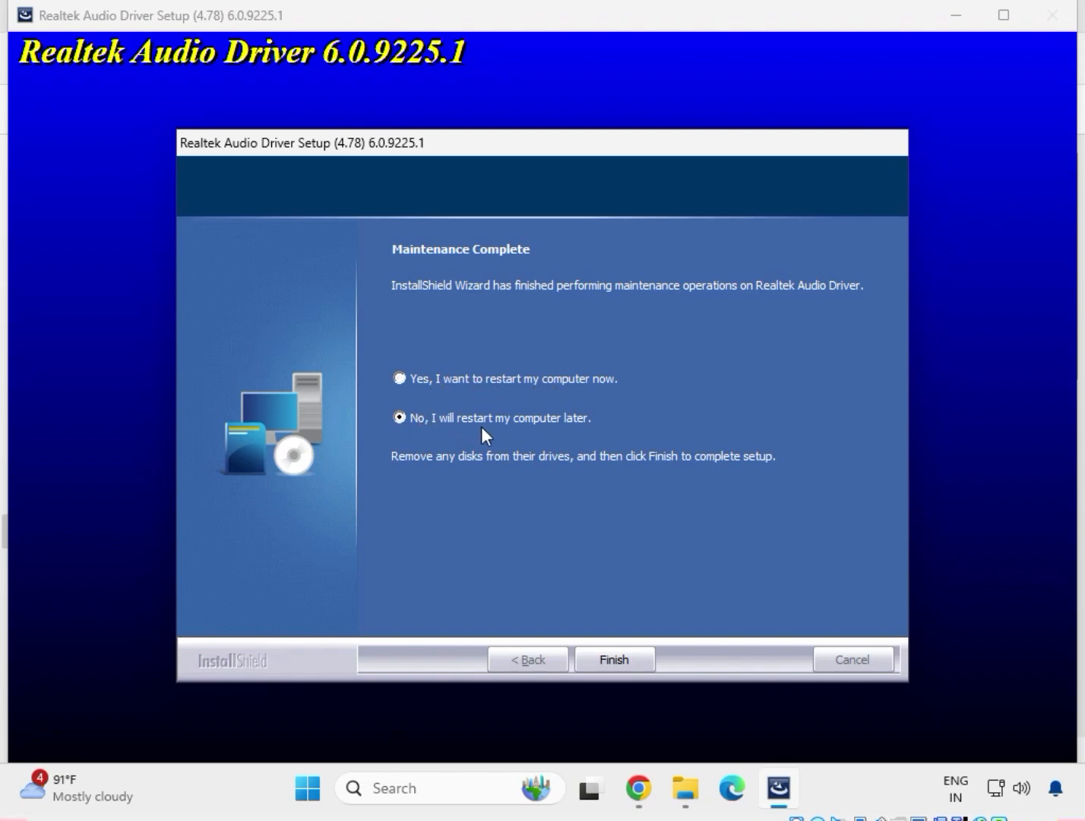
{"action": "left_click", "coordinate": [623, 656]}
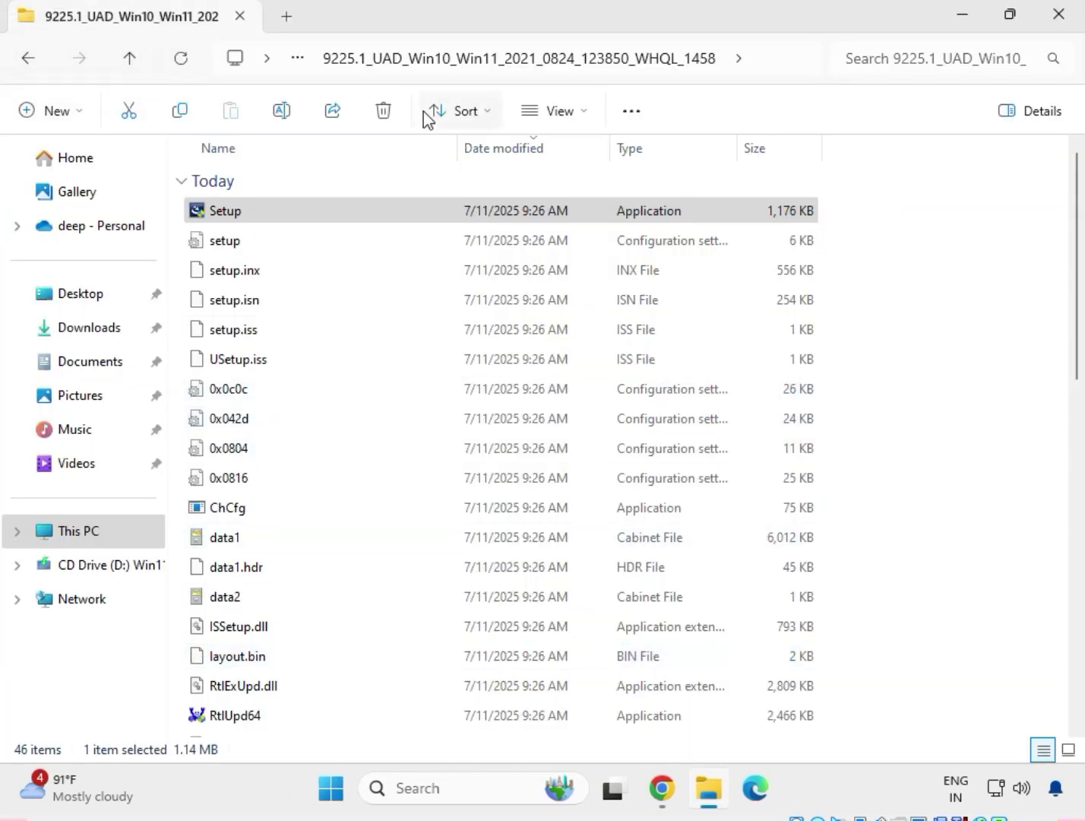
Return to Downloads and open the Chipset-10.1.18836.8283-Public-MUP folder inside mb_driver_infupdate_10.1.18836.8283
{"action": "left_click", "coordinate": [24, 64]}
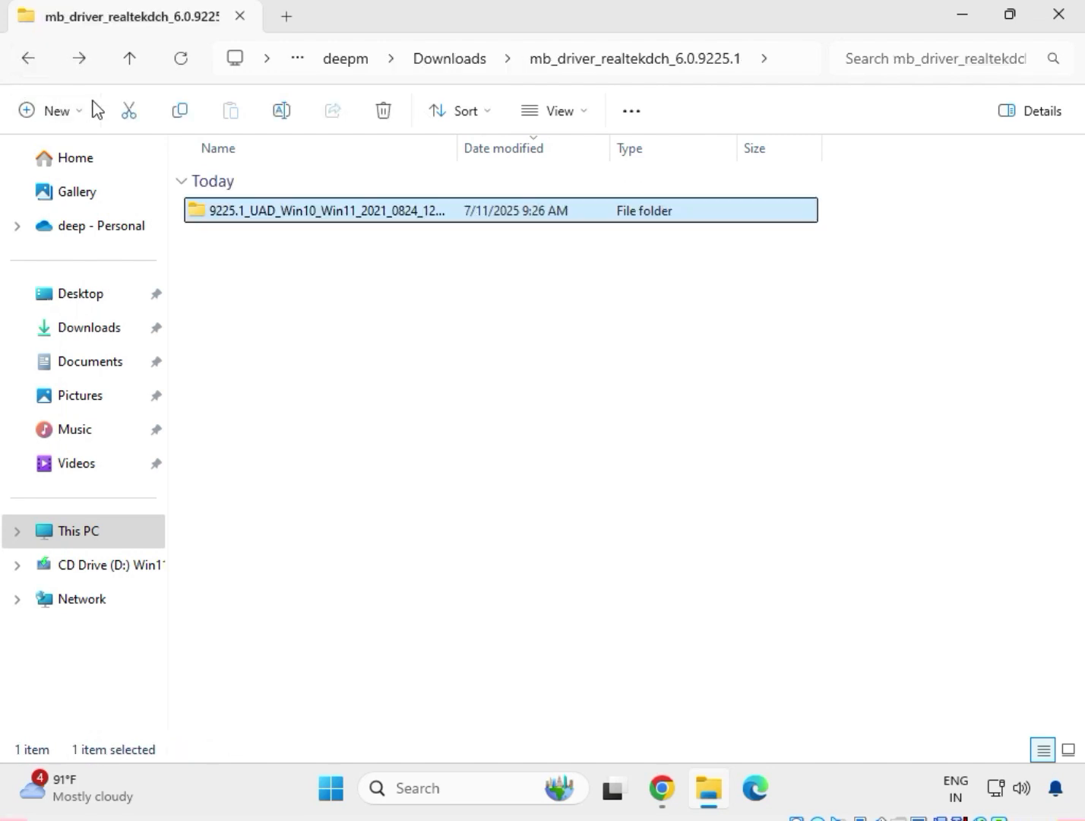
{"action": "left_click", "coordinate": [18, 64]}
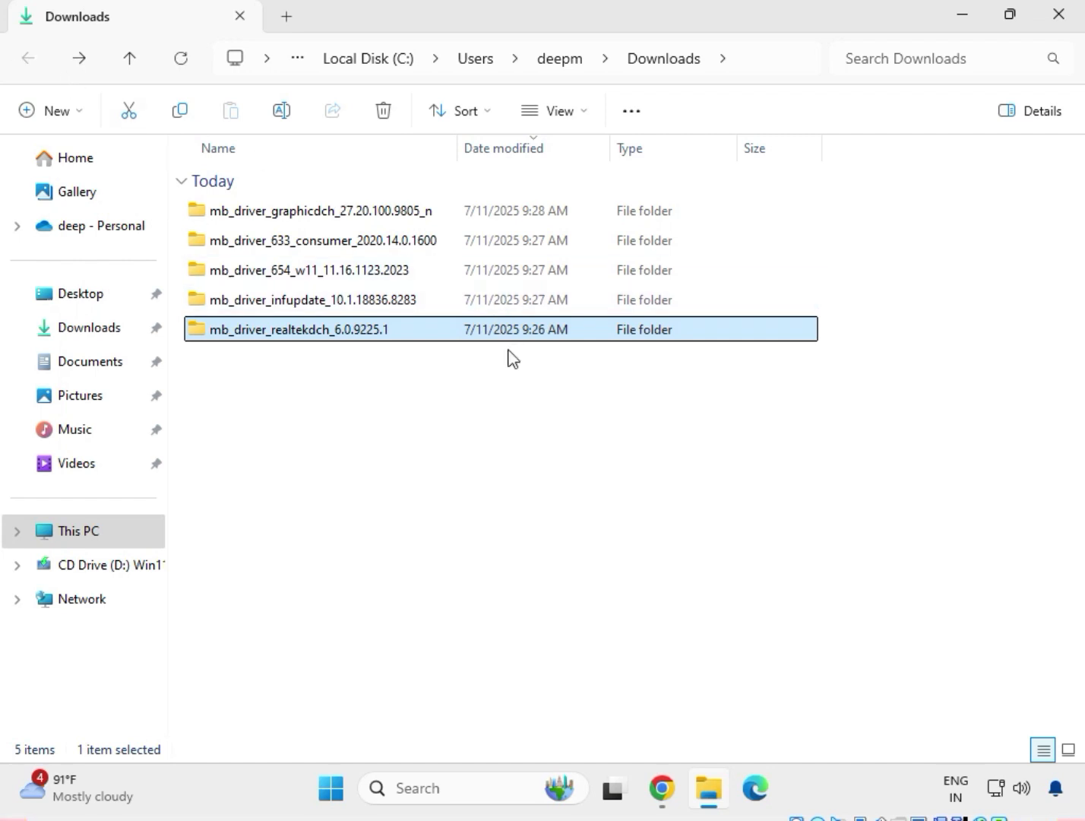
{"action": "double_click", "coordinate": [290, 304]}
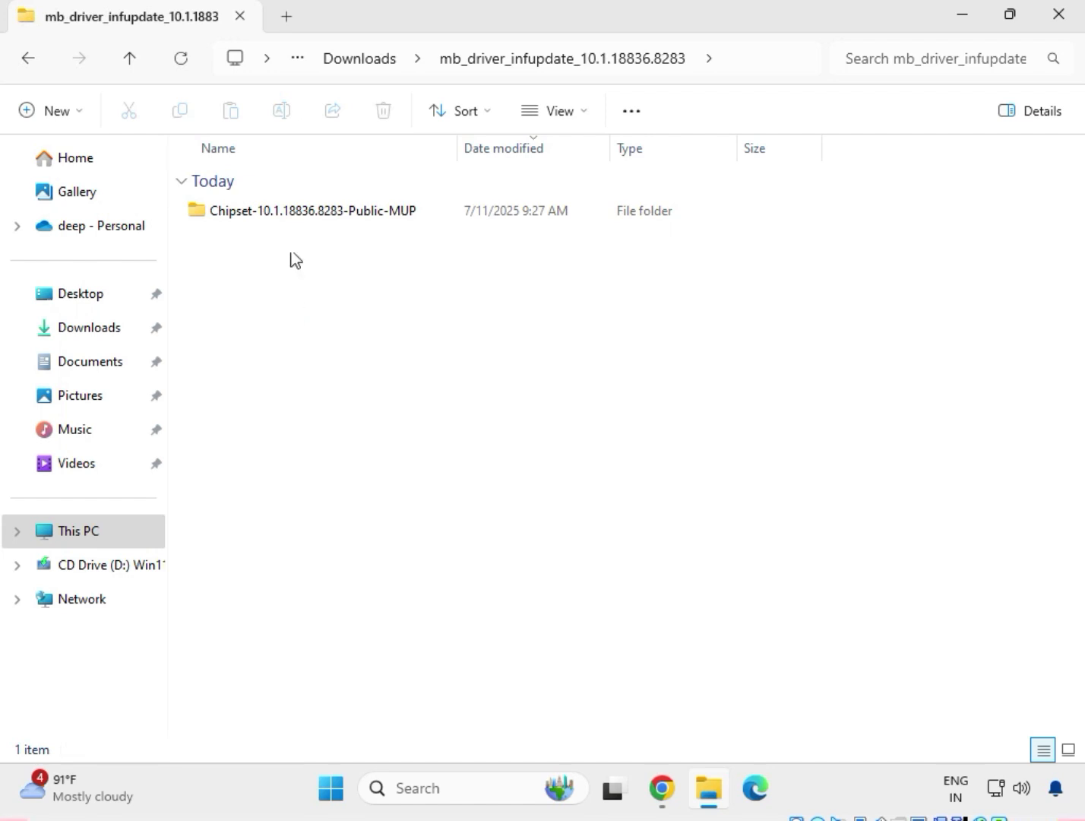
{"action": "left_click", "coordinate": [300, 216]}
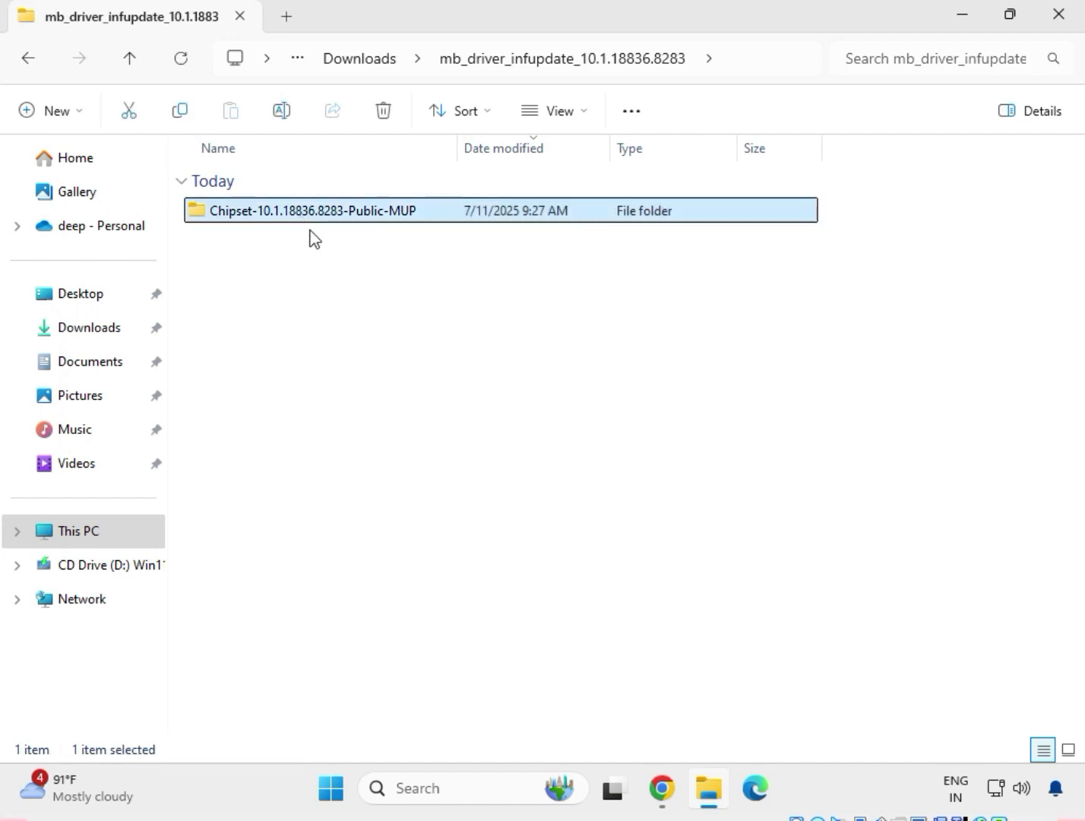
{"action": "right_click", "coordinate": [304, 218]}
{"action": "left_click", "coordinate": [360, 286]}
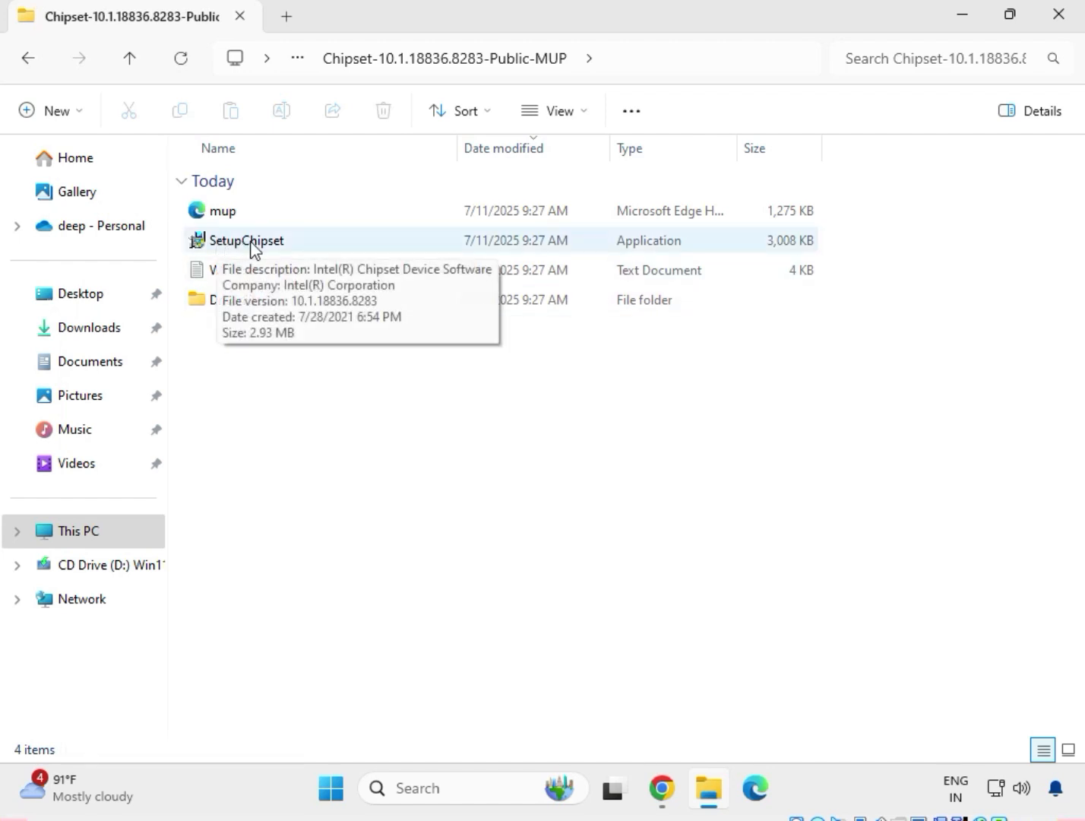
Run SetupChipset as administrator, accept the Intel Chipset Device Software license agreement and start the installation
{"action": "left_click", "coordinate": [254, 249]}
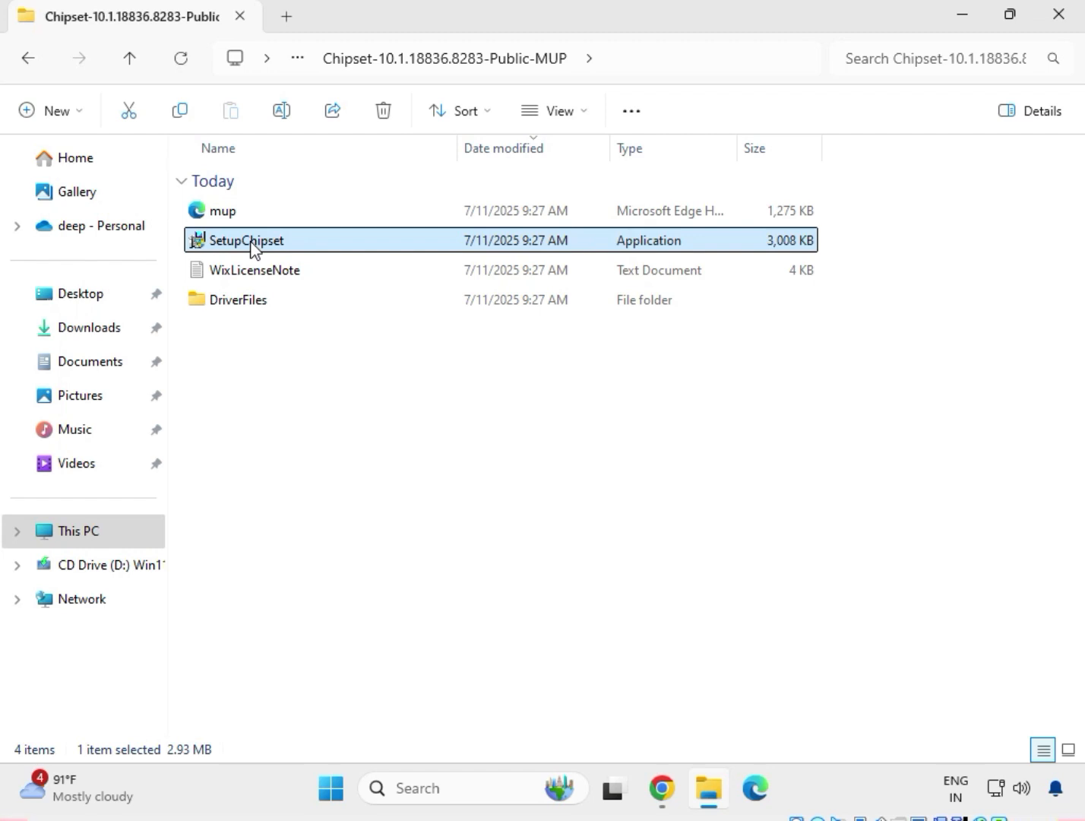
{"action": "right_click", "coordinate": [254, 250]}
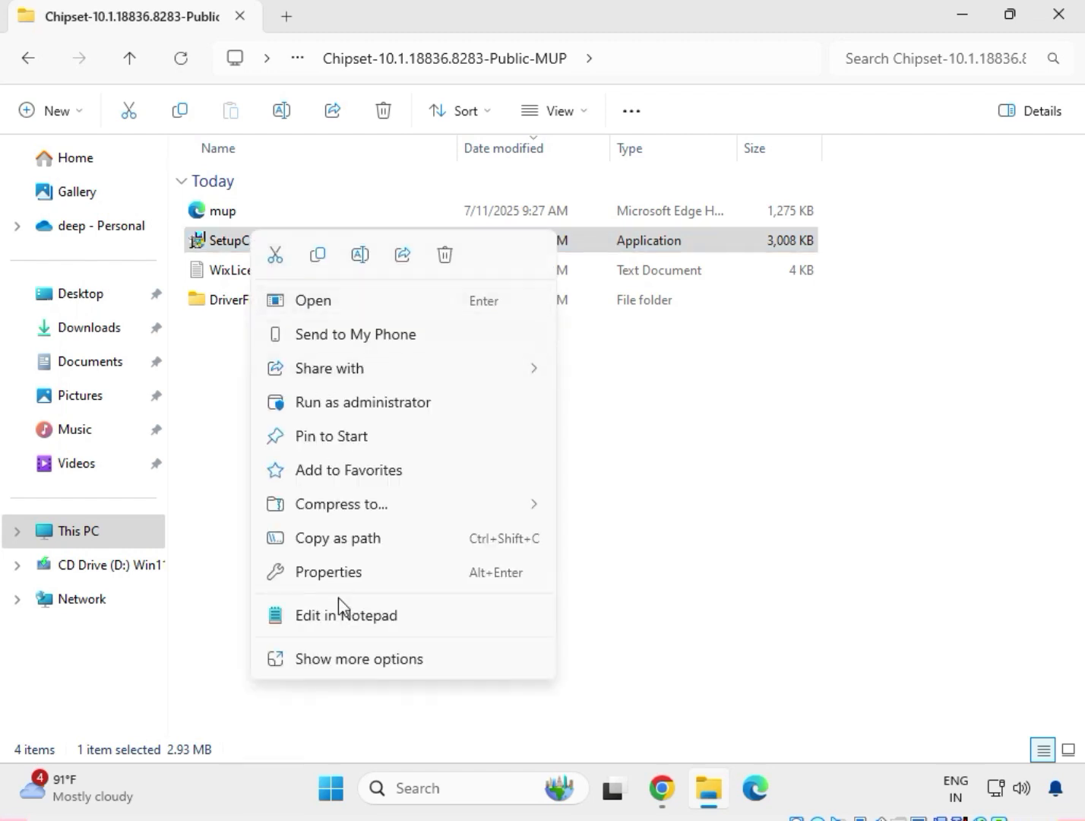
{"action": "left_click", "coordinate": [367, 659]}
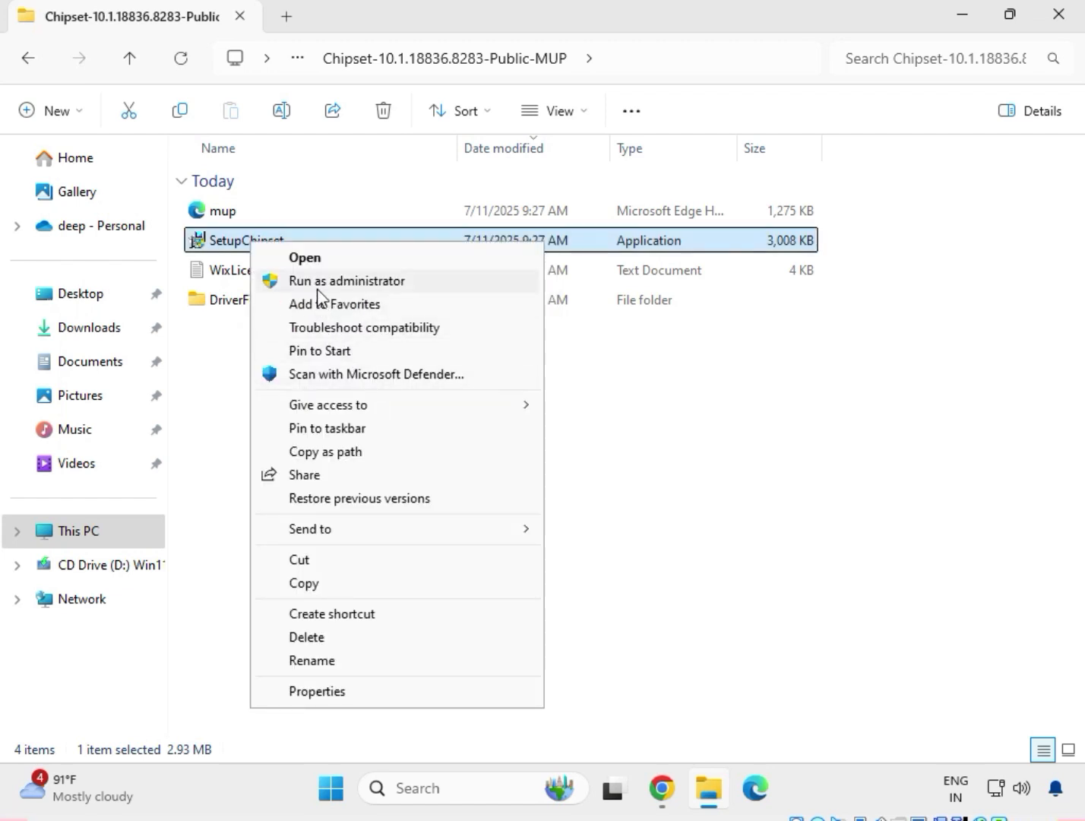
{"action": "left_click", "coordinate": [354, 282]}
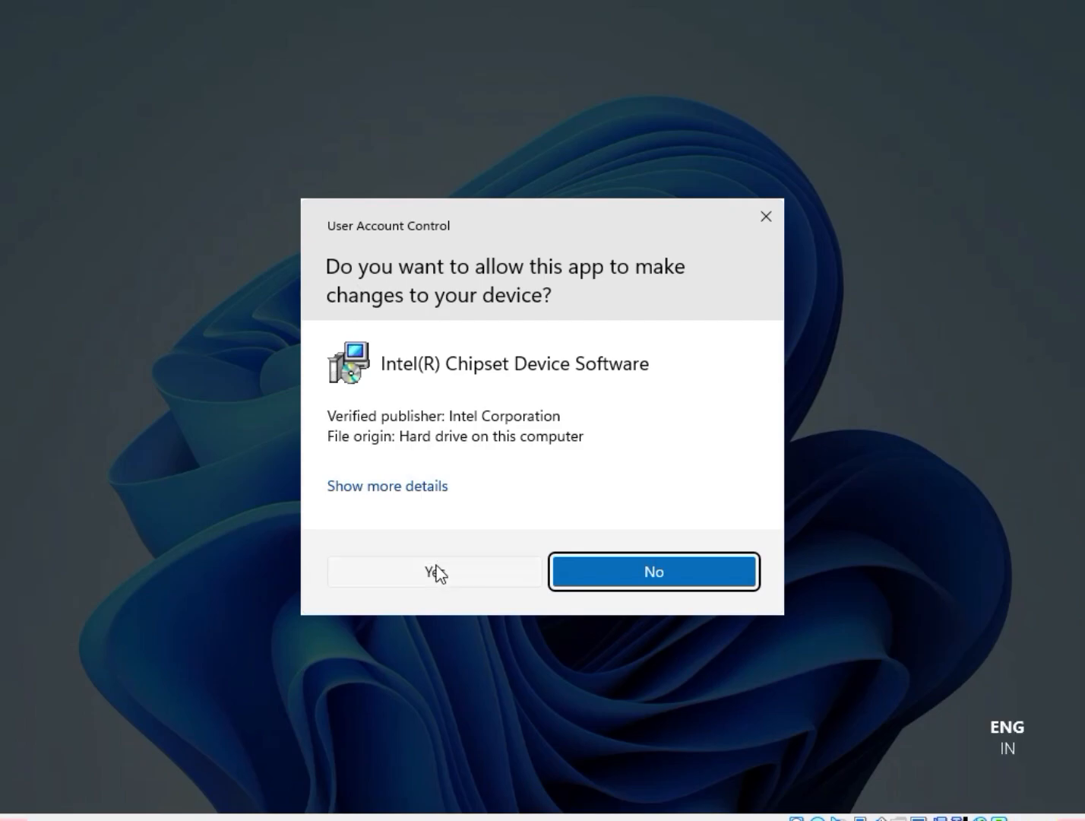
{"action": "left_click", "coordinate": [437, 569]}
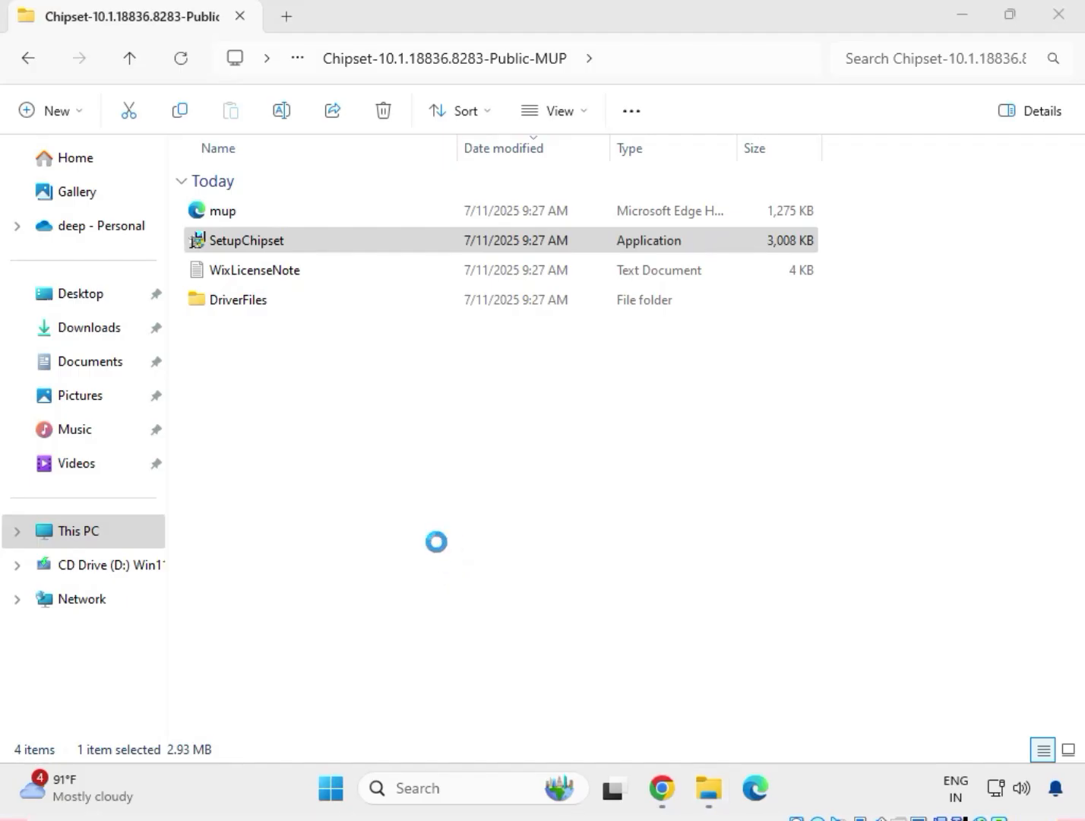
{"action": "left_click", "coordinate": [637, 563]}
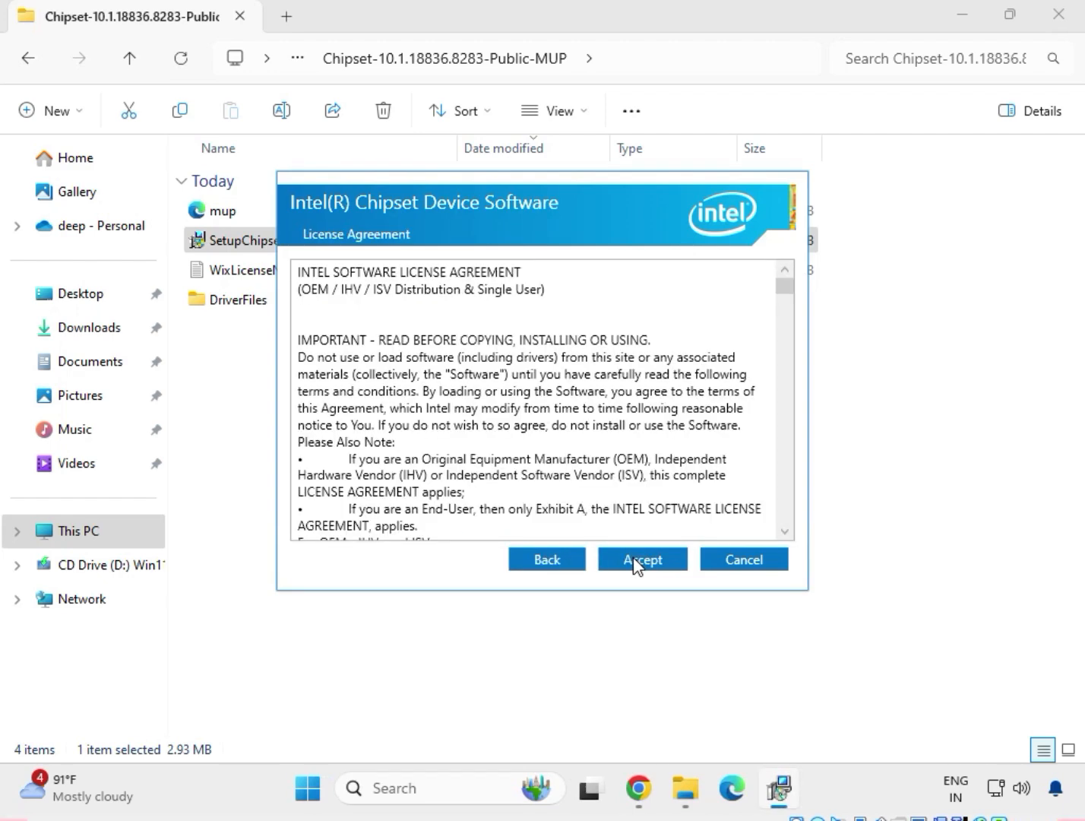
{"action": "left_click", "coordinate": [637, 564]}
{"action": "left_click", "coordinate": [668, 563]}
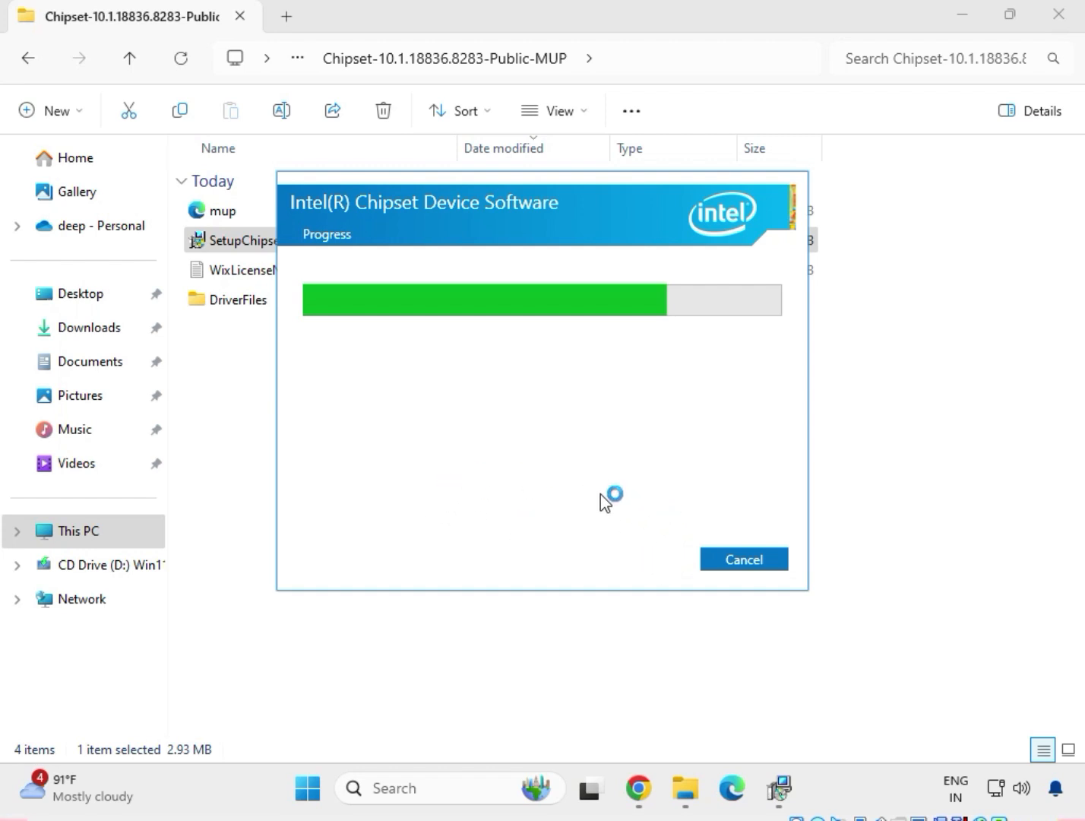
Return to the Downloads folder and open the mb_driver_654_w11_11.16.1123.2023 folder
{"action": "left_click", "coordinate": [238, 387]}
{"action": "left_click", "coordinate": [30, 55]}
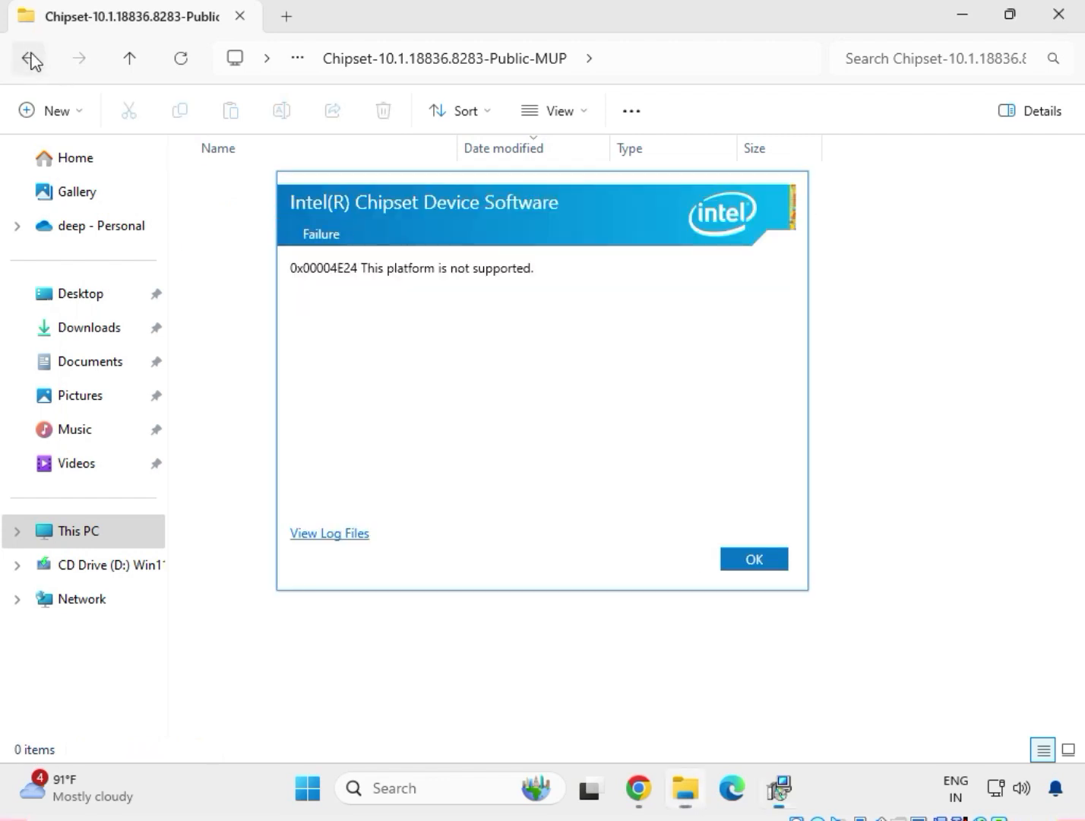
{"action": "left_click", "coordinate": [30, 55]}
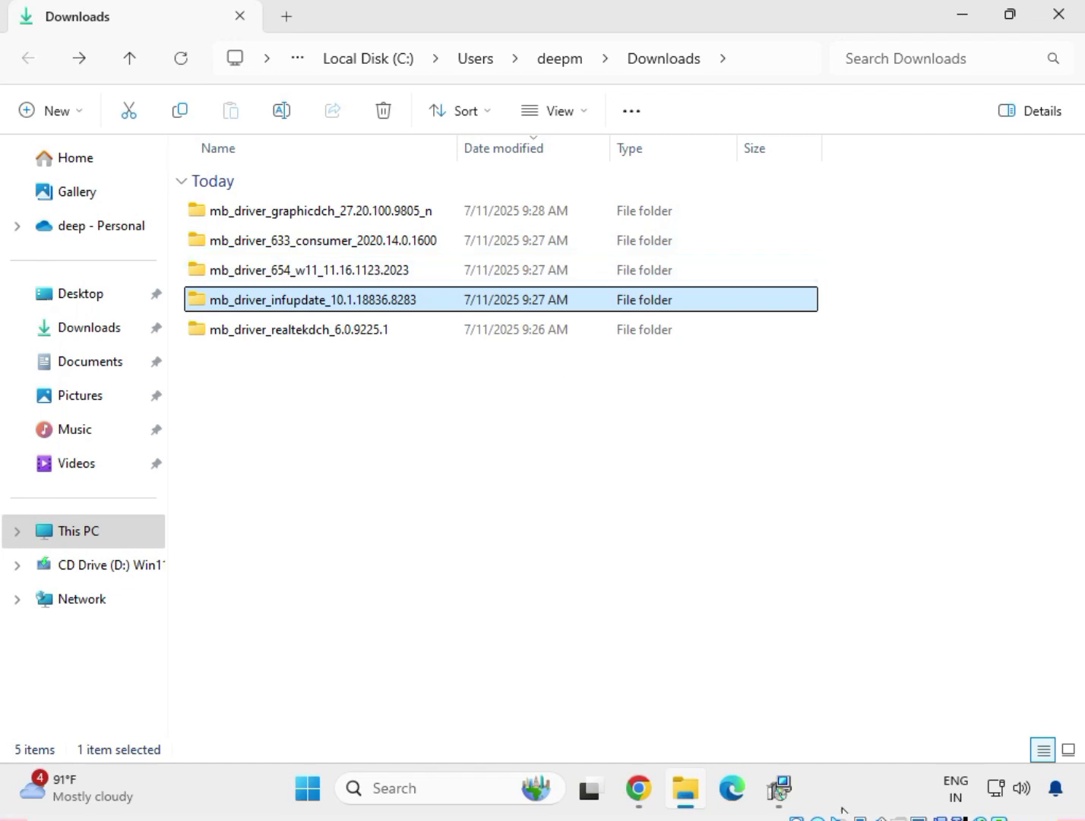
{"action": "left_click", "coordinate": [307, 272]}
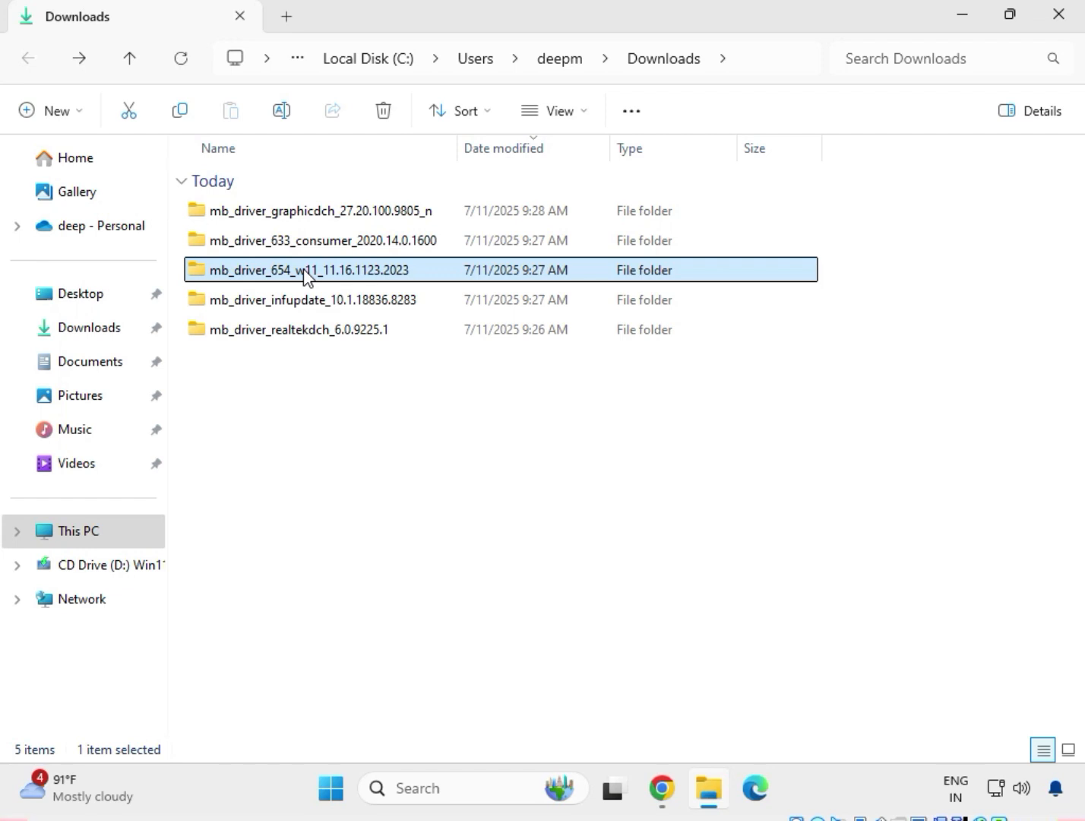
{"action": "right_click", "coordinate": [304, 271]}
{"action": "left_click", "coordinate": [351, 300]}
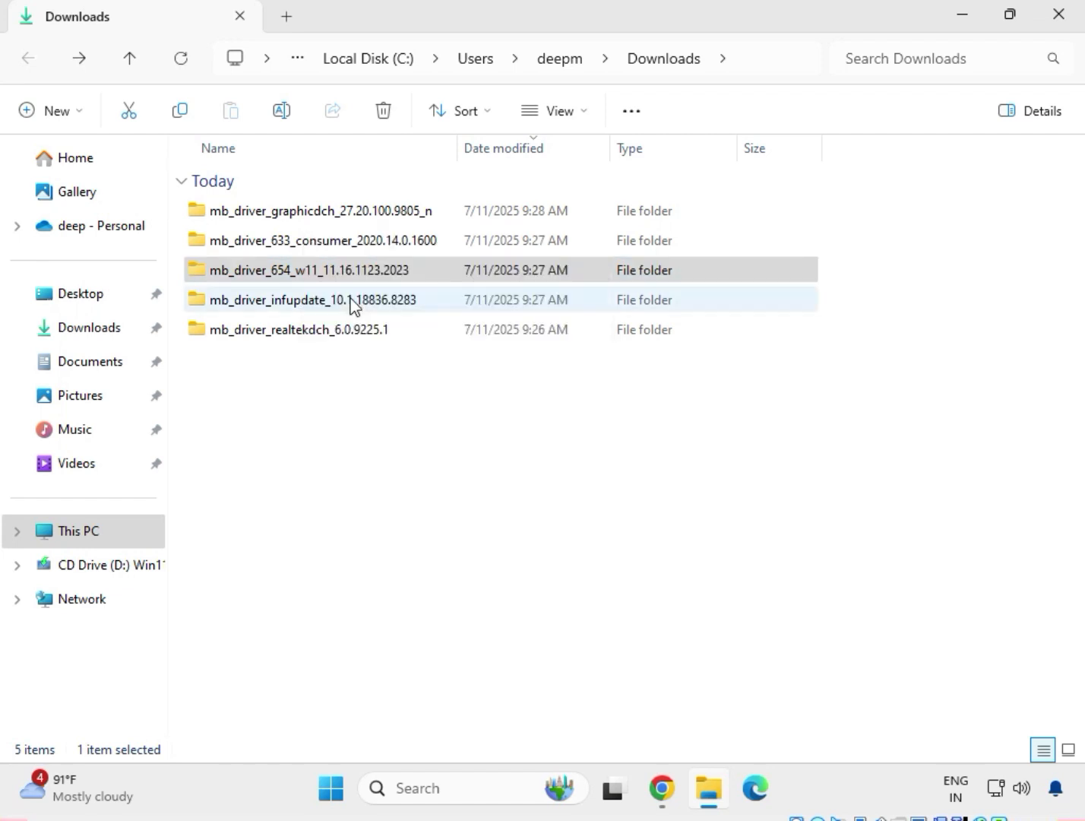
Run the mb_driver_654_w11_11.16.1123.2023 application as administrator, approve the account control request and let it extract and install
{"action": "left_click", "coordinate": [295, 214]}
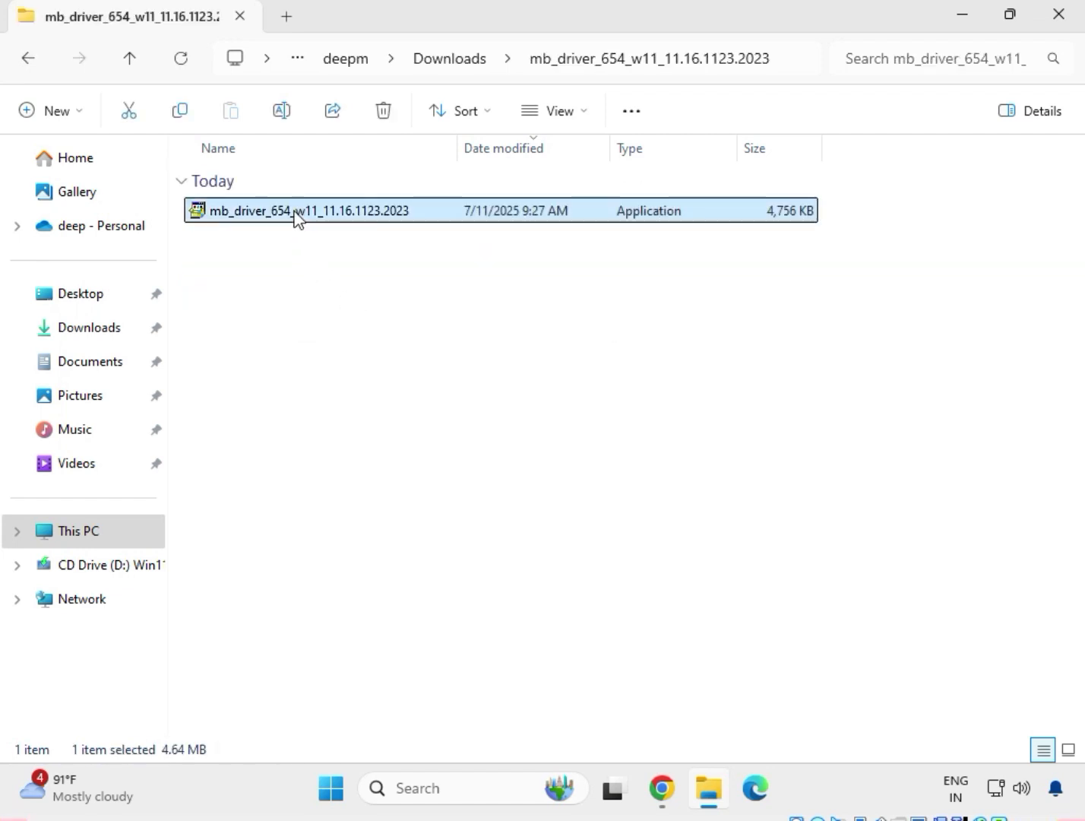
{"action": "right_click", "coordinate": [297, 220]}
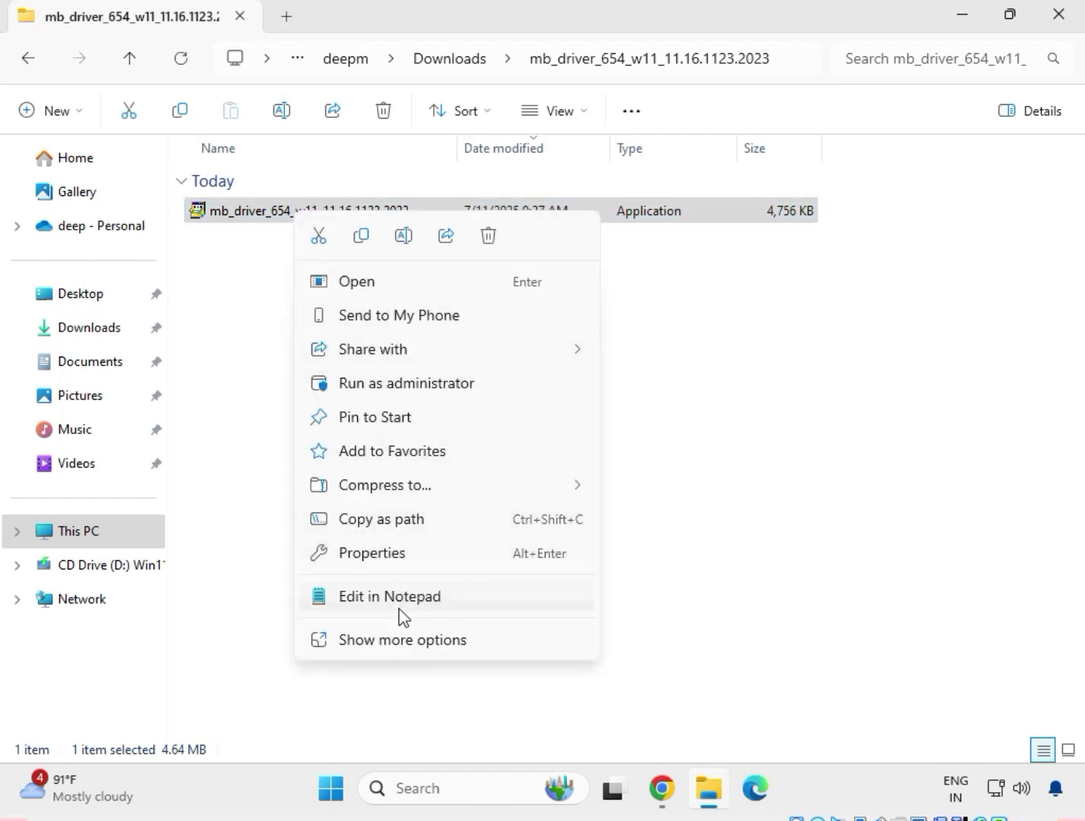
{"action": "left_click", "coordinate": [409, 642]}
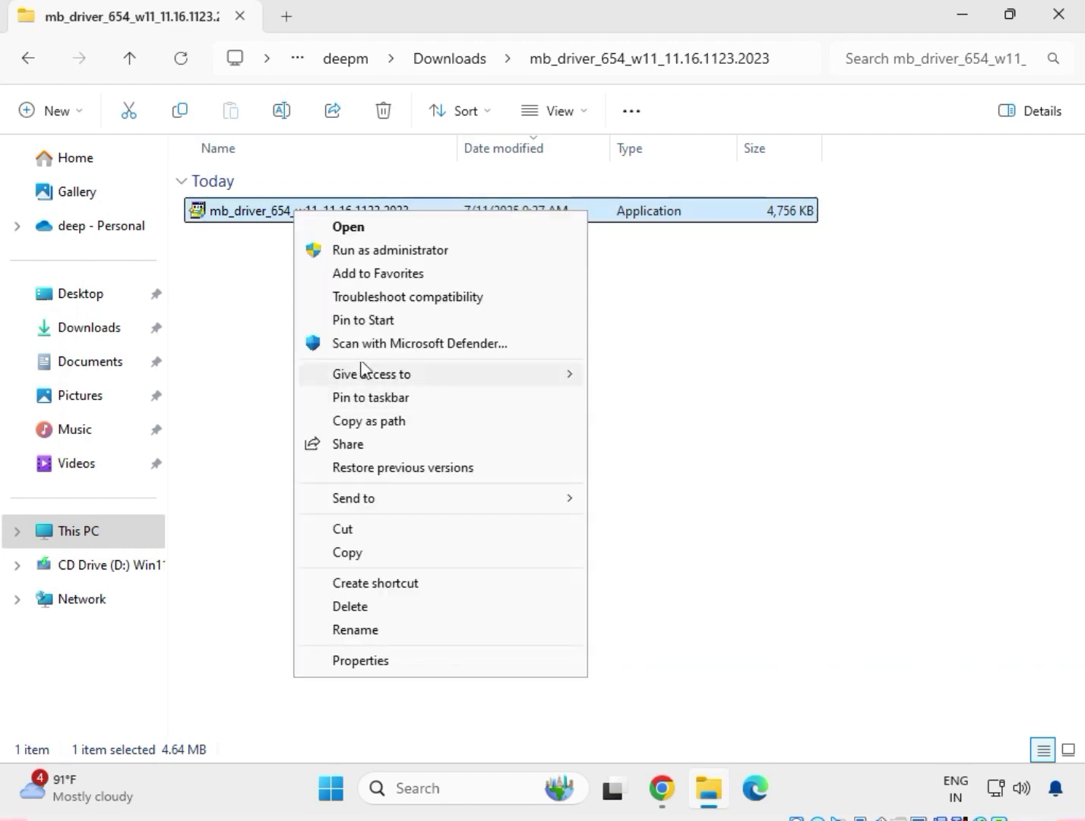
{"action": "left_click", "coordinate": [359, 251]}
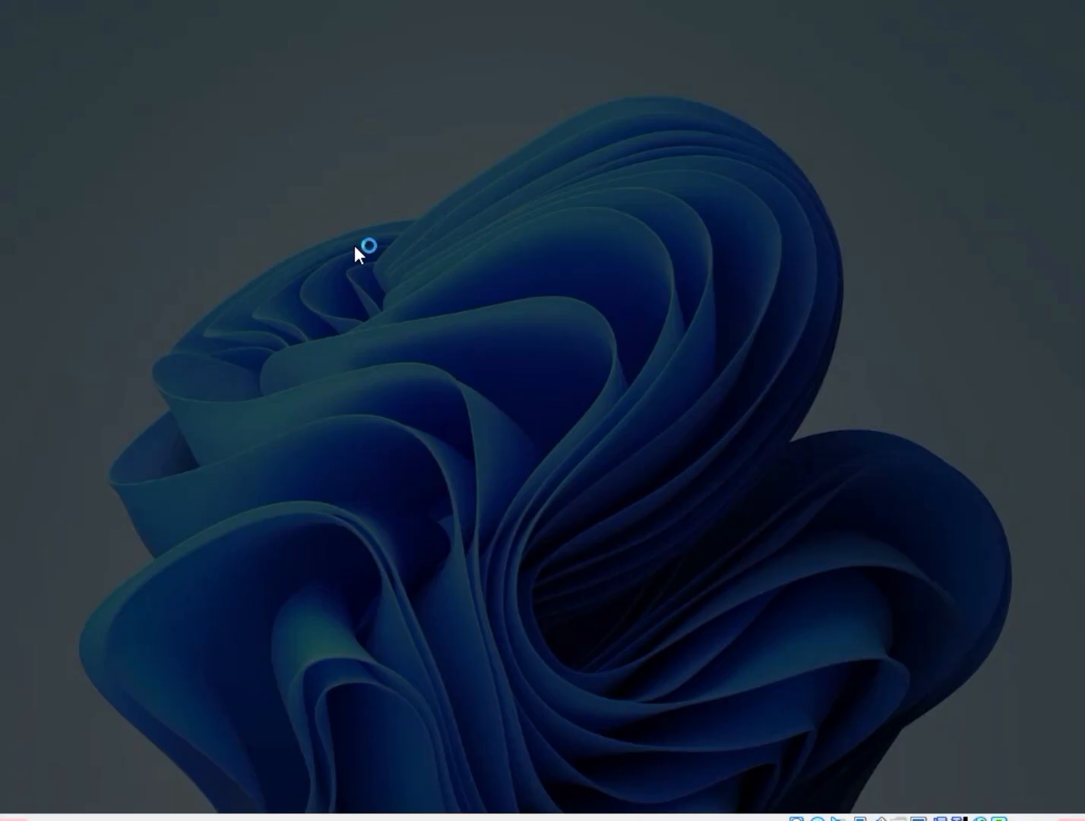
{"action": "left_click", "coordinate": [439, 572]}
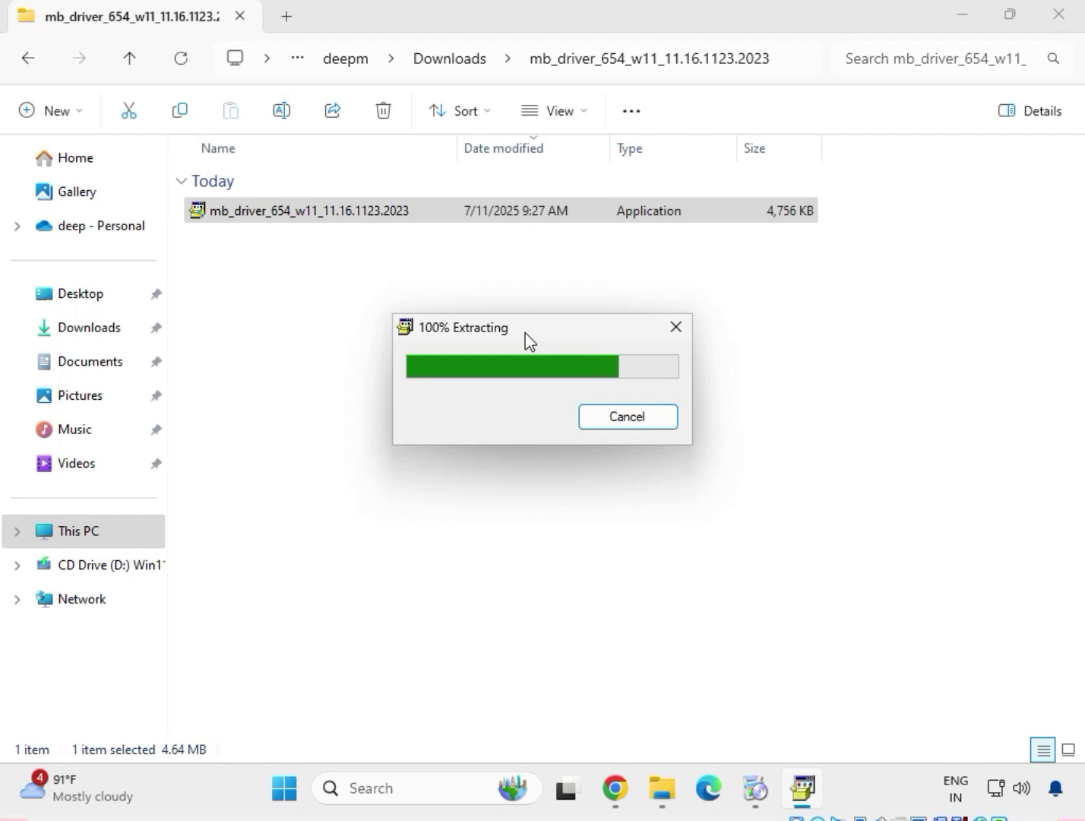
{"action": "left_click_drag", "start_coordinate": [525, 332], "coordinate": [452, 247]}
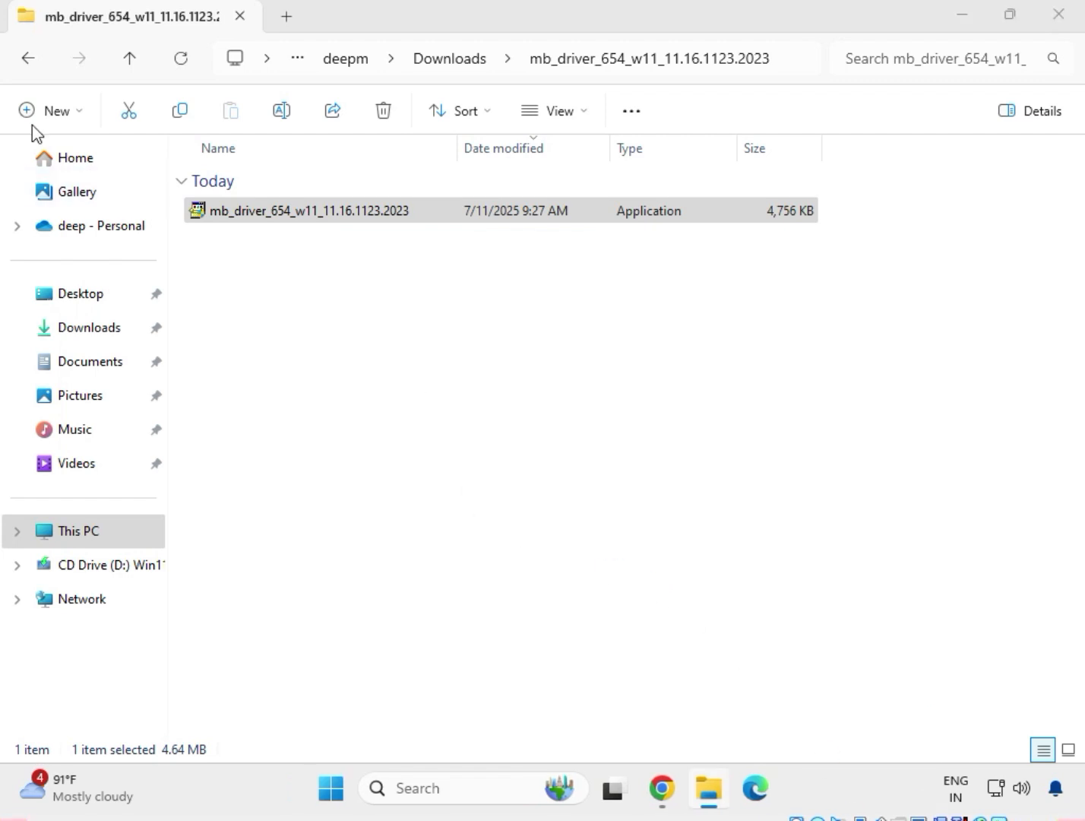
Go back to Downloads and open the mb_driver_633_consumer_2020.14.0.1600 folder
{"action": "left_click", "coordinate": [24, 64]}
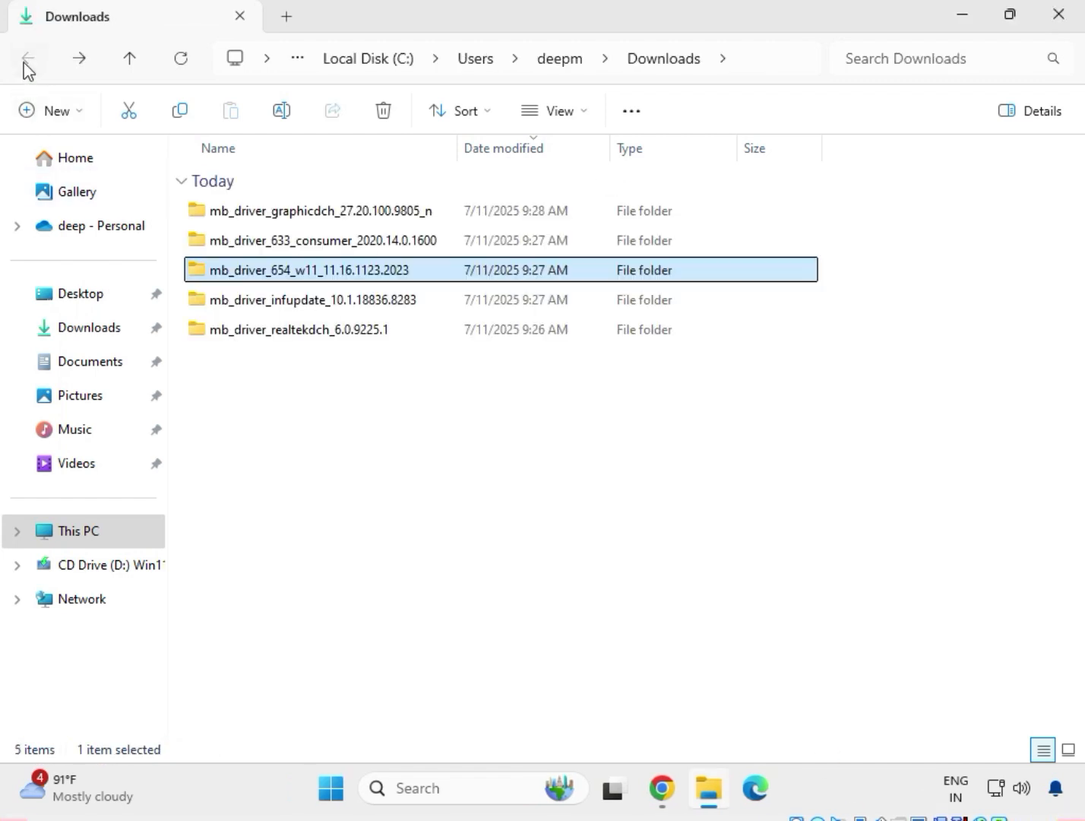
{"action": "left_click", "coordinate": [327, 242]}
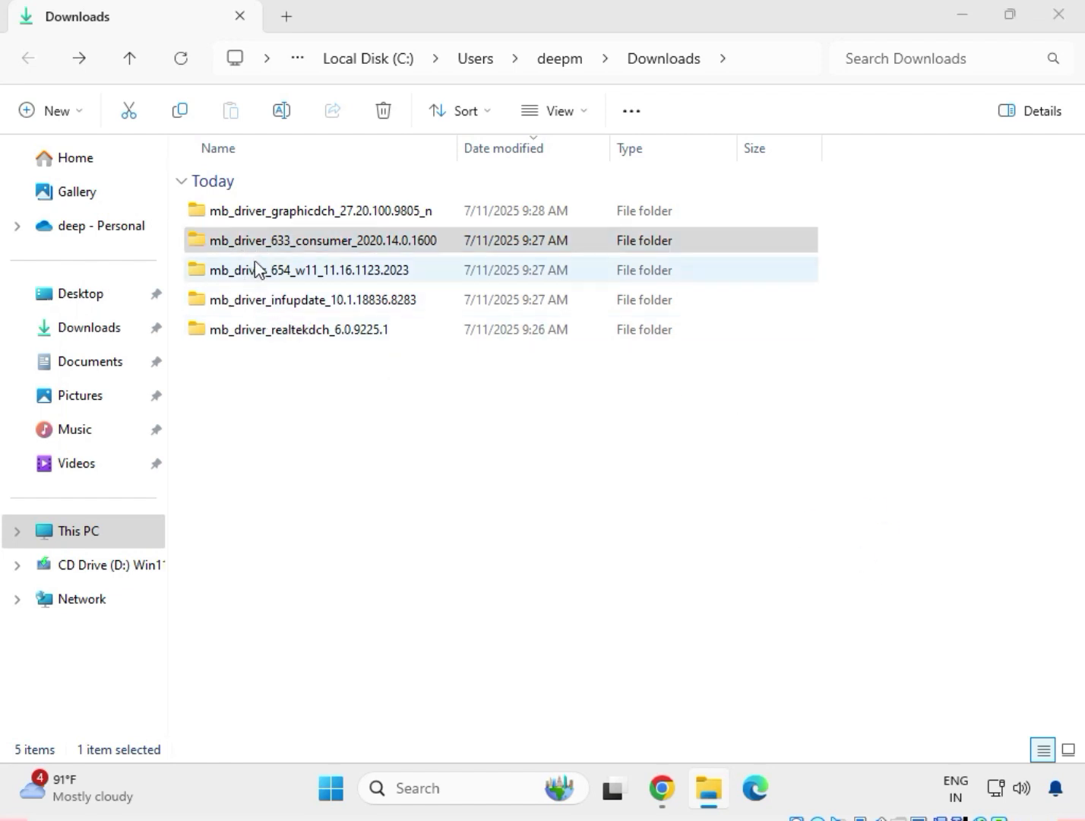
{"action": "left_click", "coordinate": [267, 244]}
{"action": "right_click", "coordinate": [268, 245]}
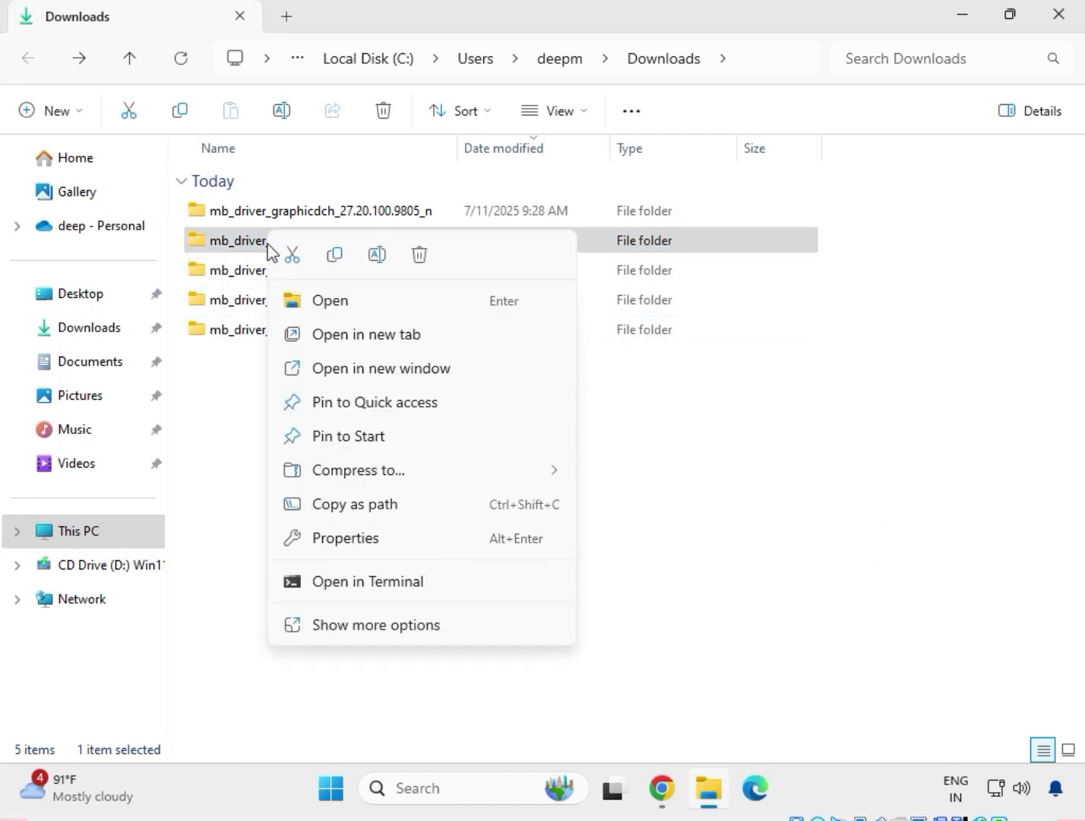
{"action": "left_click", "coordinate": [314, 301]}
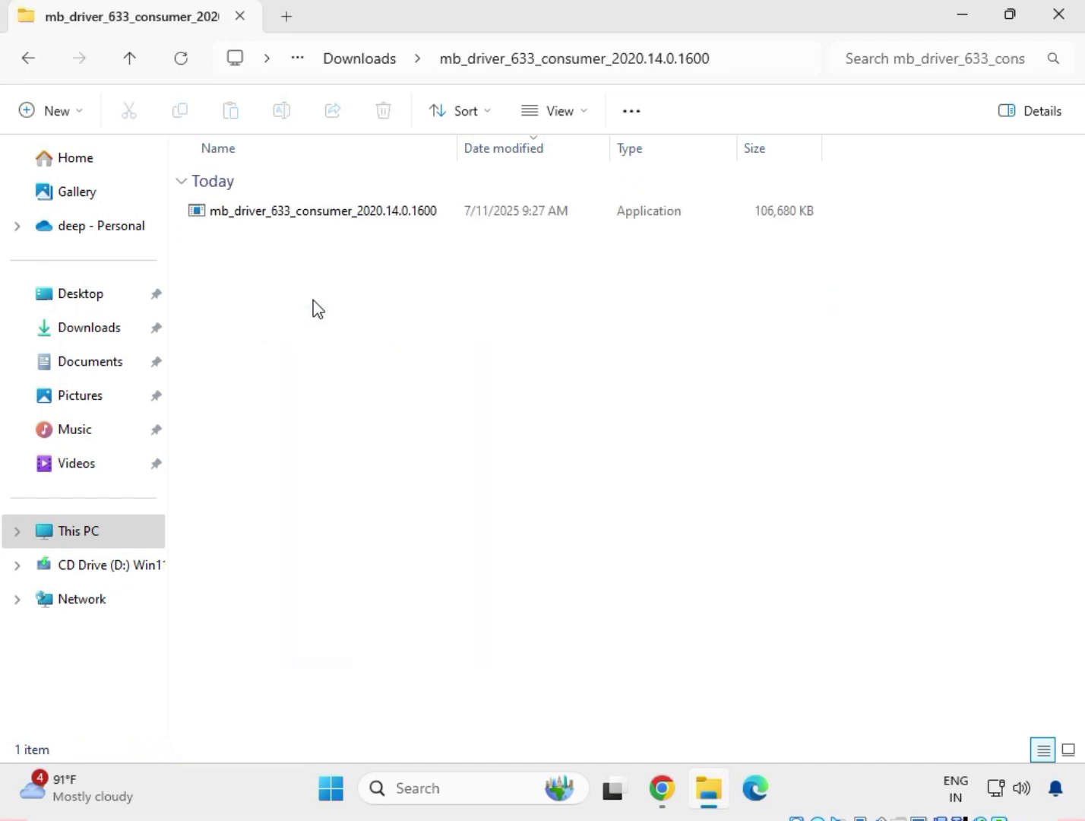
Try to install Intel Management Engine Components by running mb_driver_633_consumer_2020.14.0.1600 as administrator, close the setup and leave the folder
{"action": "left_click", "coordinate": [306, 220]}
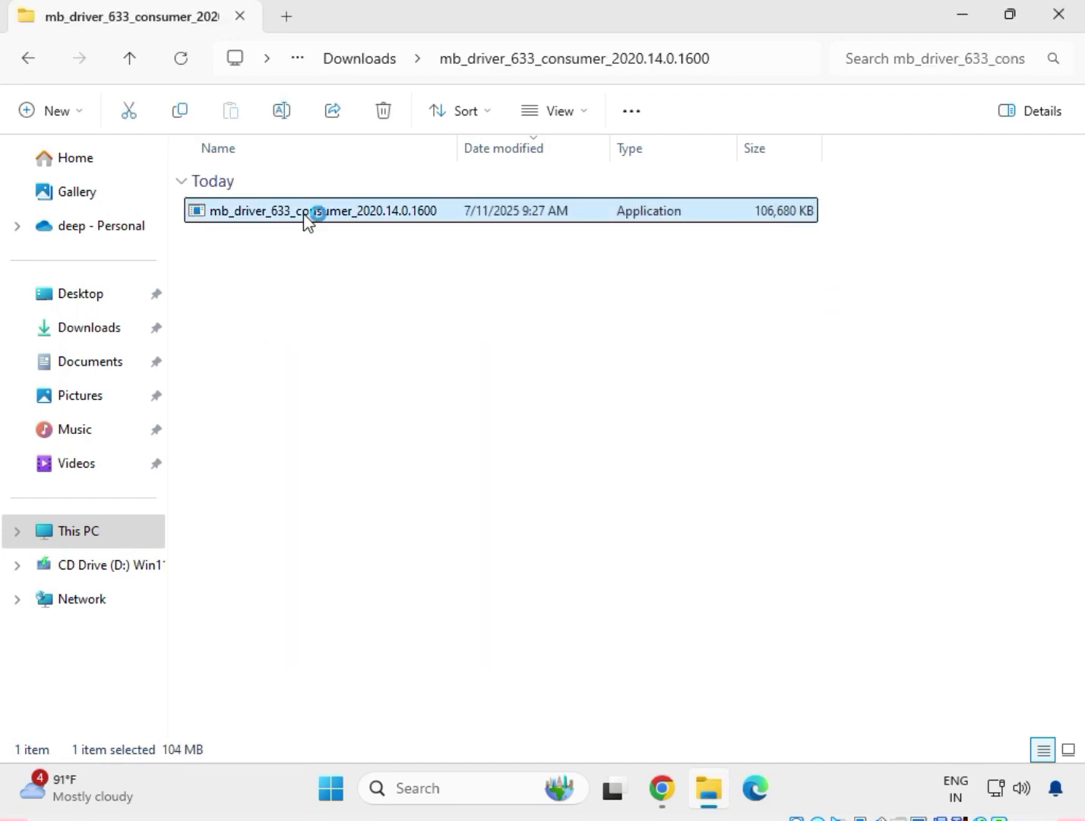
{"action": "right_click", "coordinate": [306, 219]}
{"action": "left_click", "coordinate": [422, 645]}
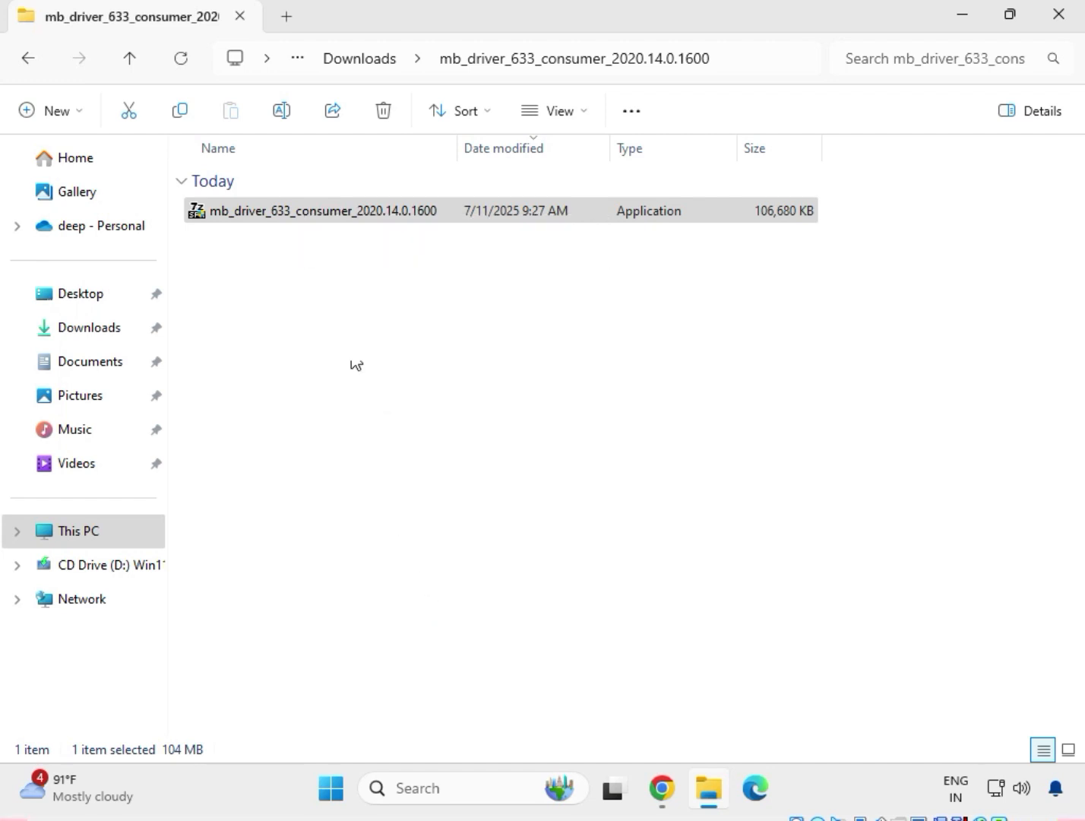
{"action": "left_click", "coordinate": [344, 254]}
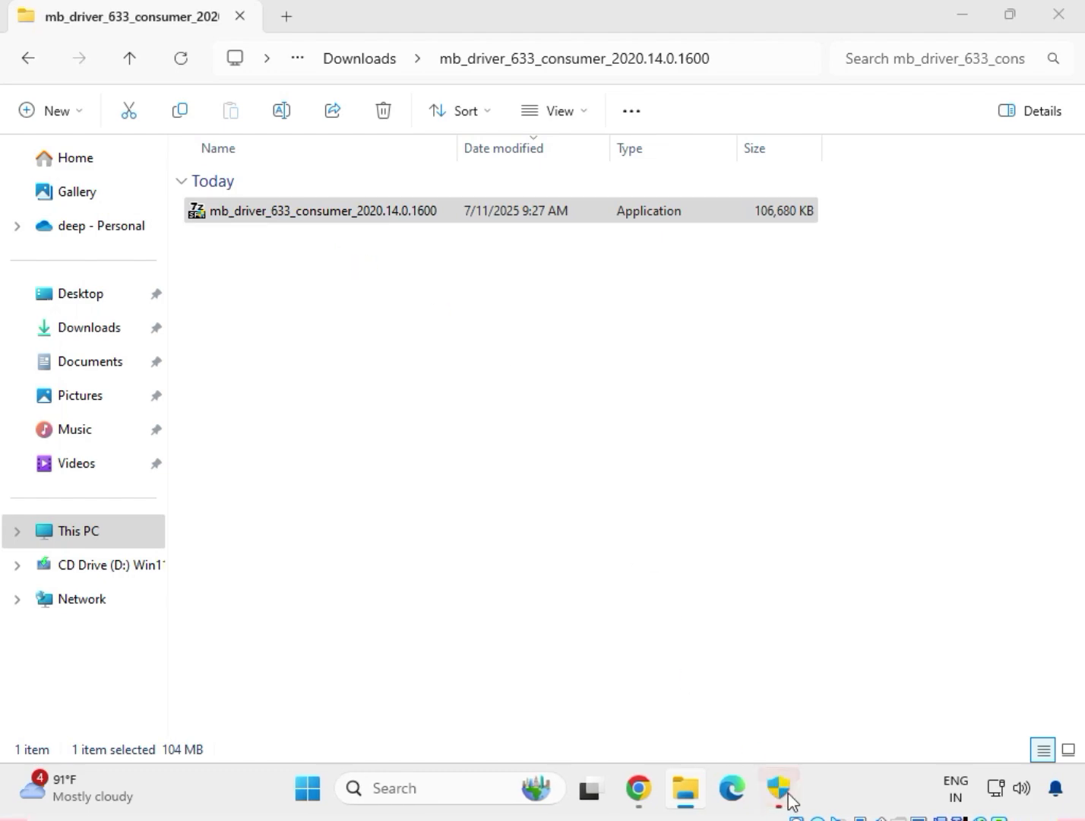
{"action": "left_click", "coordinate": [788, 794]}
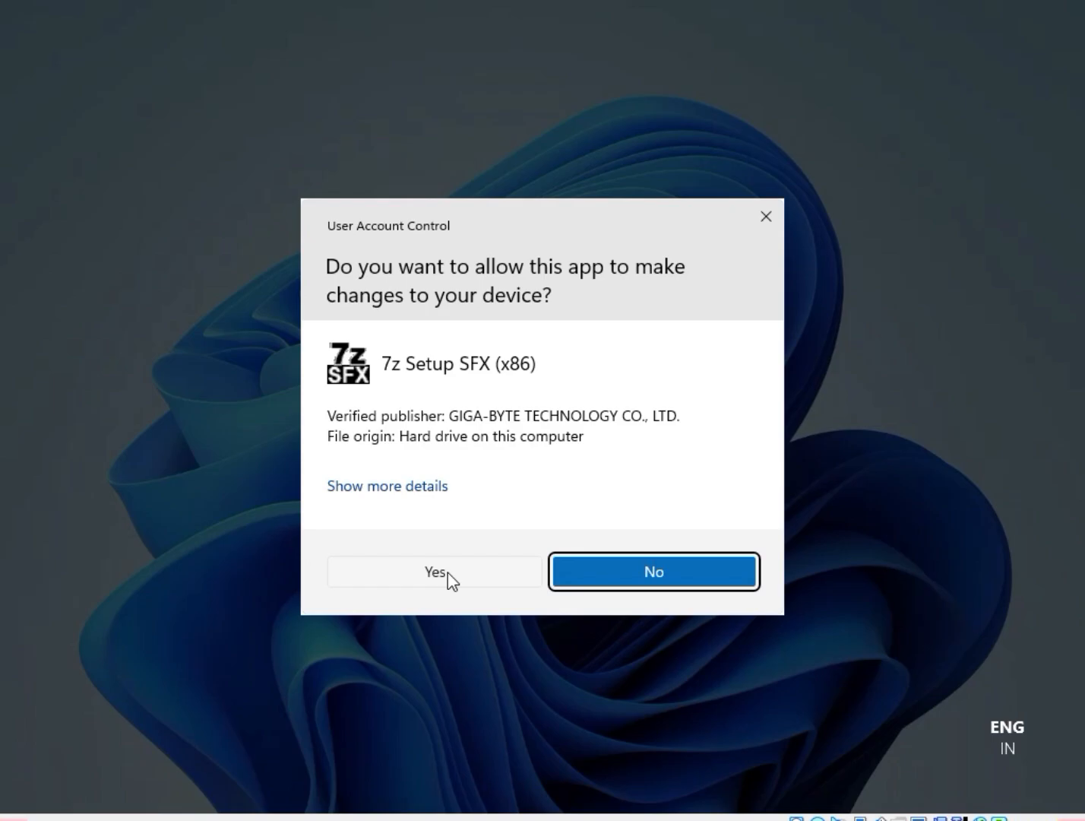
{"action": "left_click", "coordinate": [447, 572]}
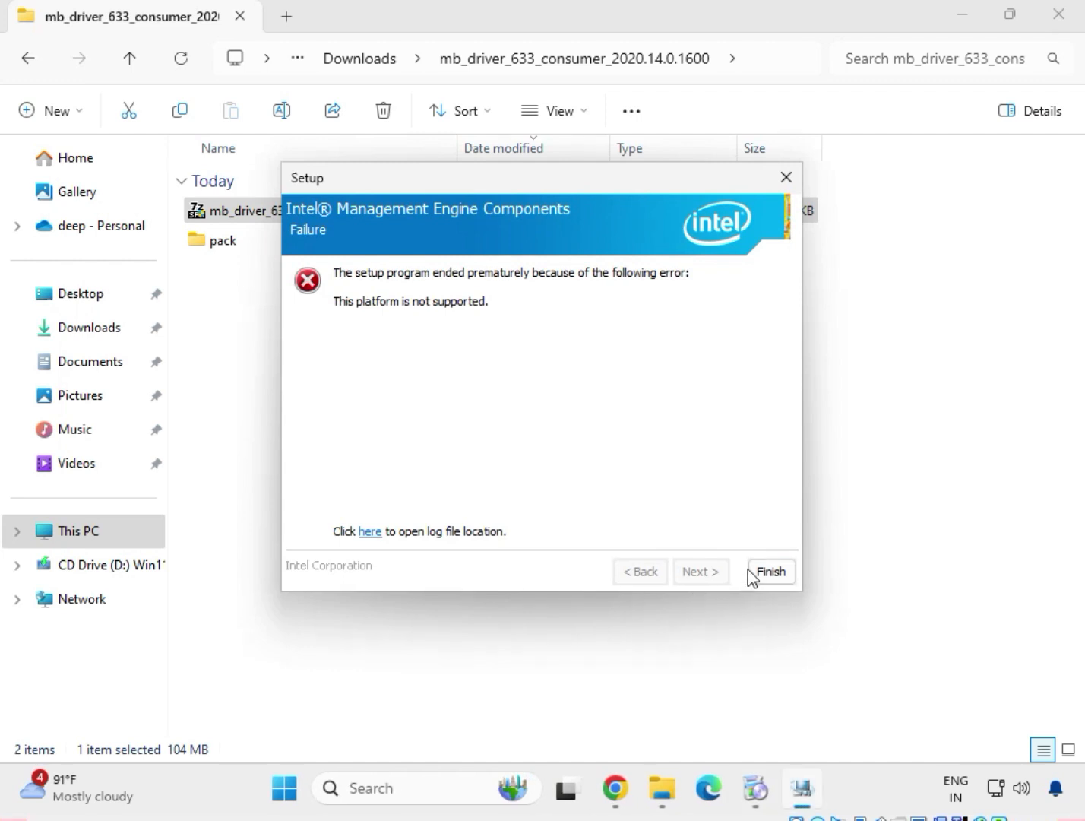
{"action": "left_click", "coordinate": [769, 572]}
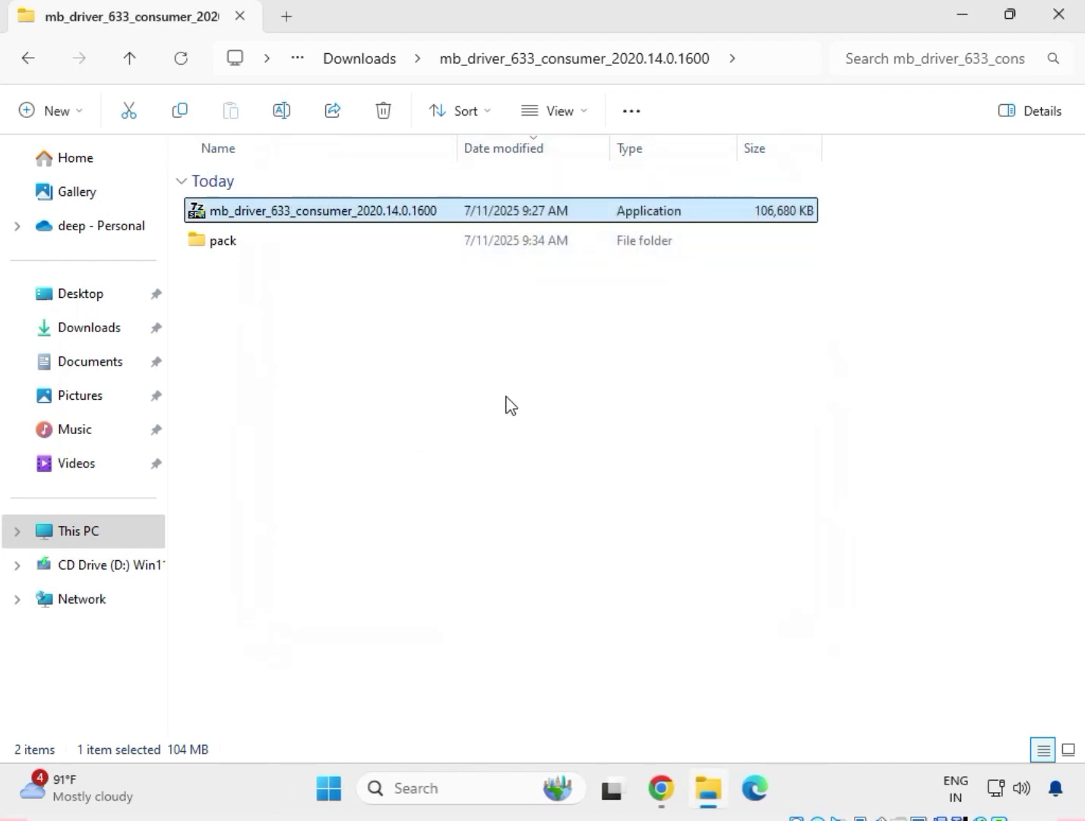
{"action": "left_click", "coordinate": [30, 67]}
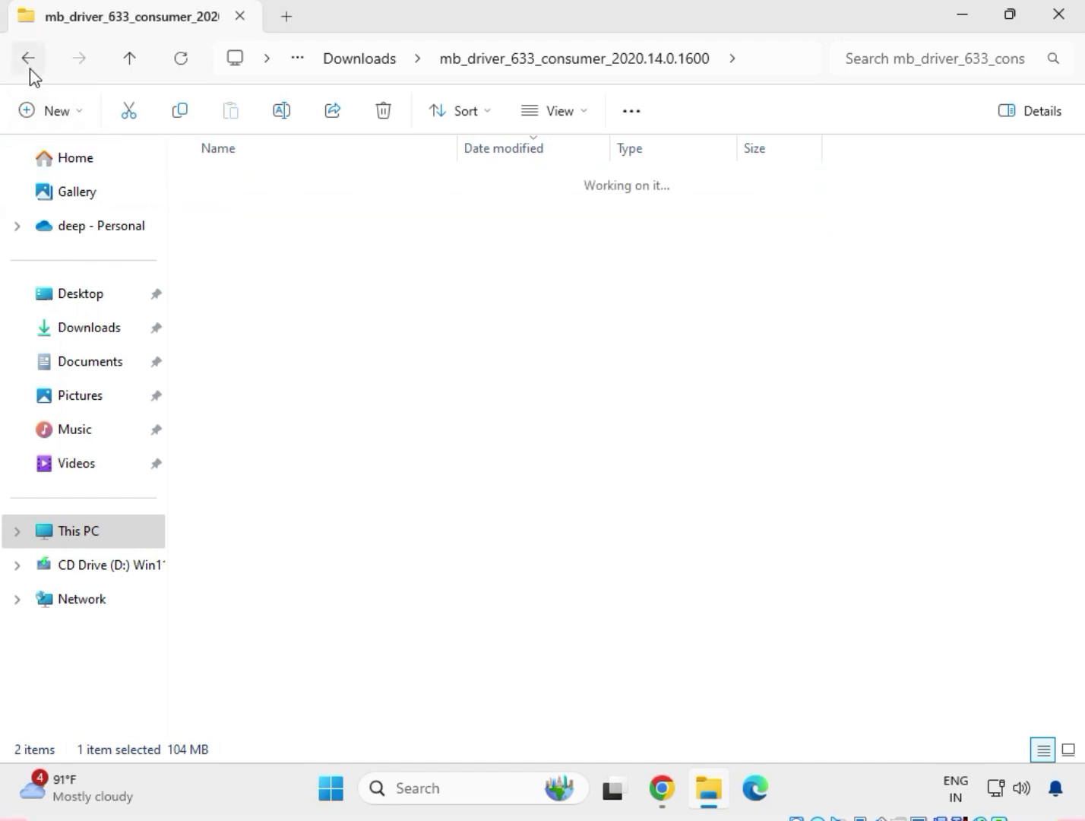